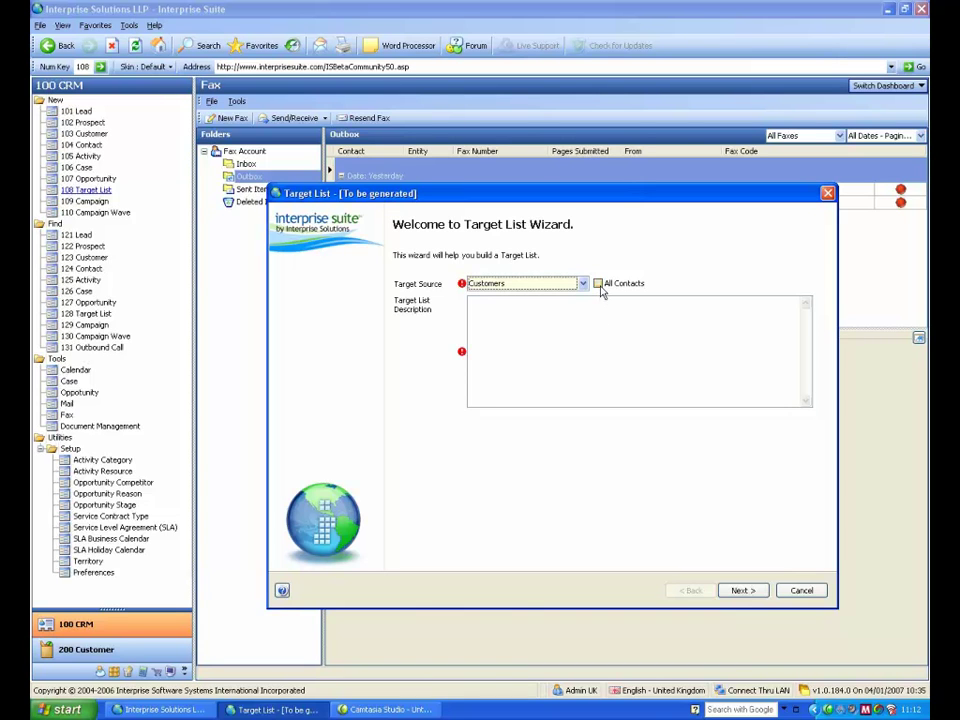
- Enter the target list description "uk customers that buy item" and proceed to the search conditions
left_click(554, 304)
type("uk customers ")
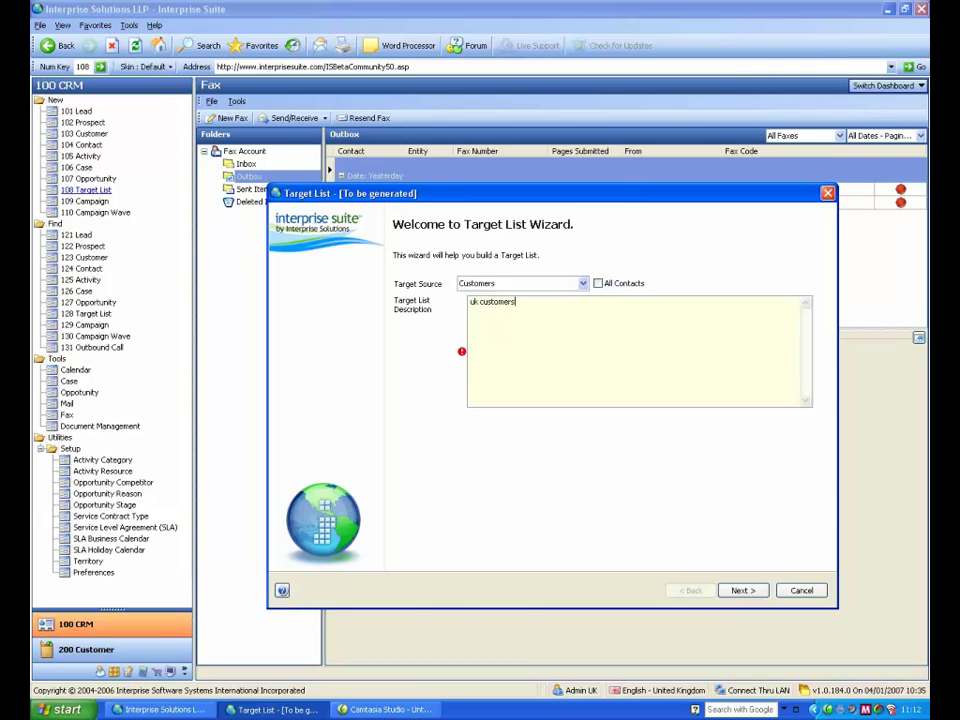
type("that buy item?")
left_click(742, 592)
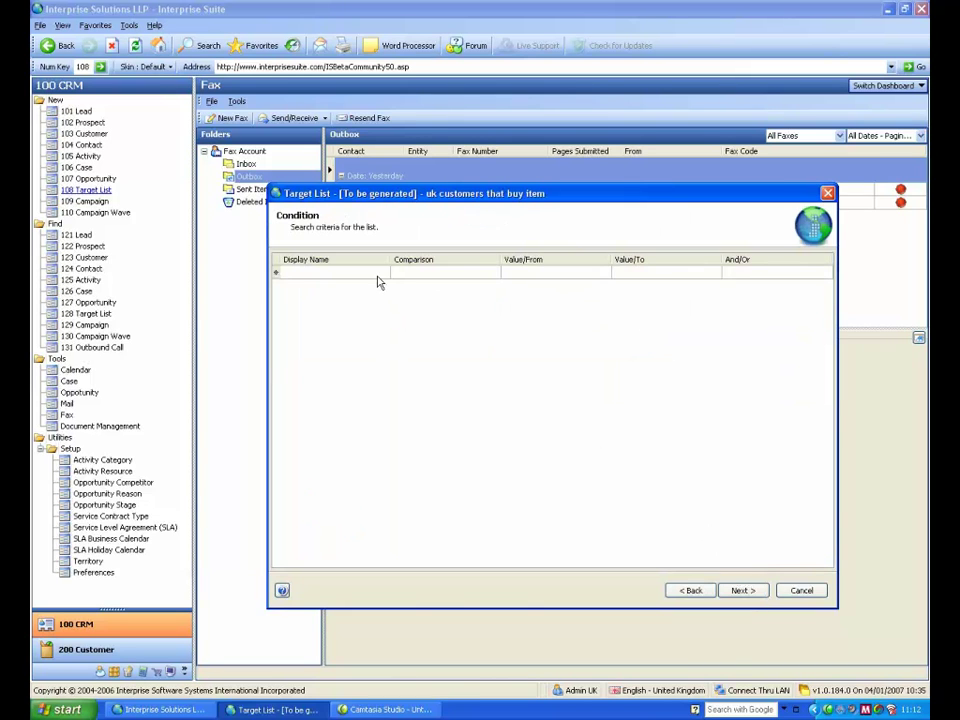
- Search the condition fields for "count" and add Country as the condition's display name
left_click(384, 276)
left_click(384, 273)
type("cou")
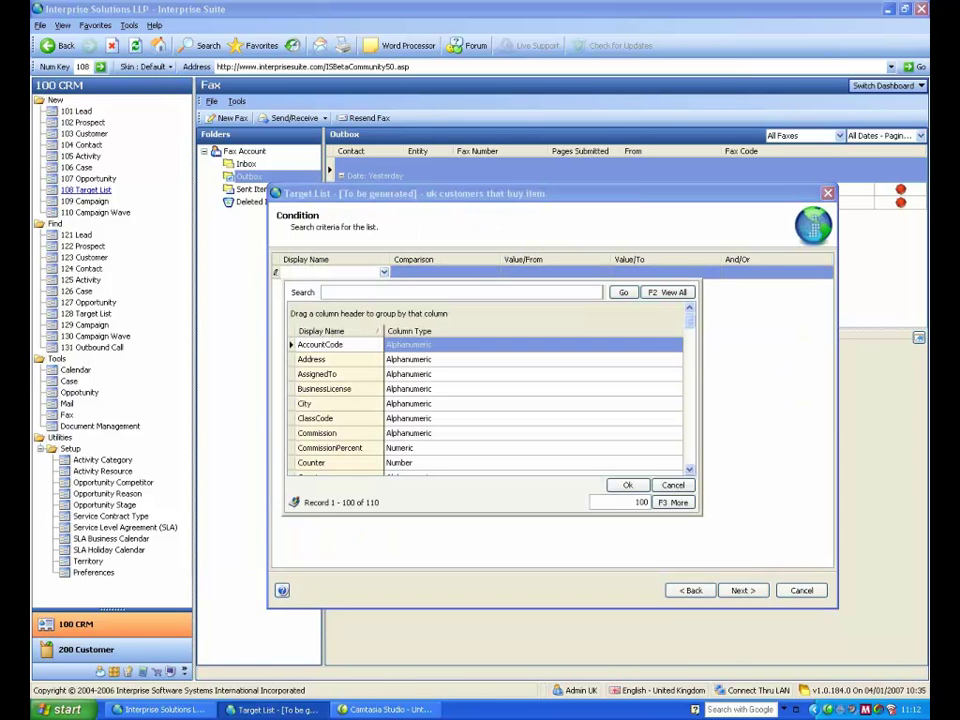
type("nt")
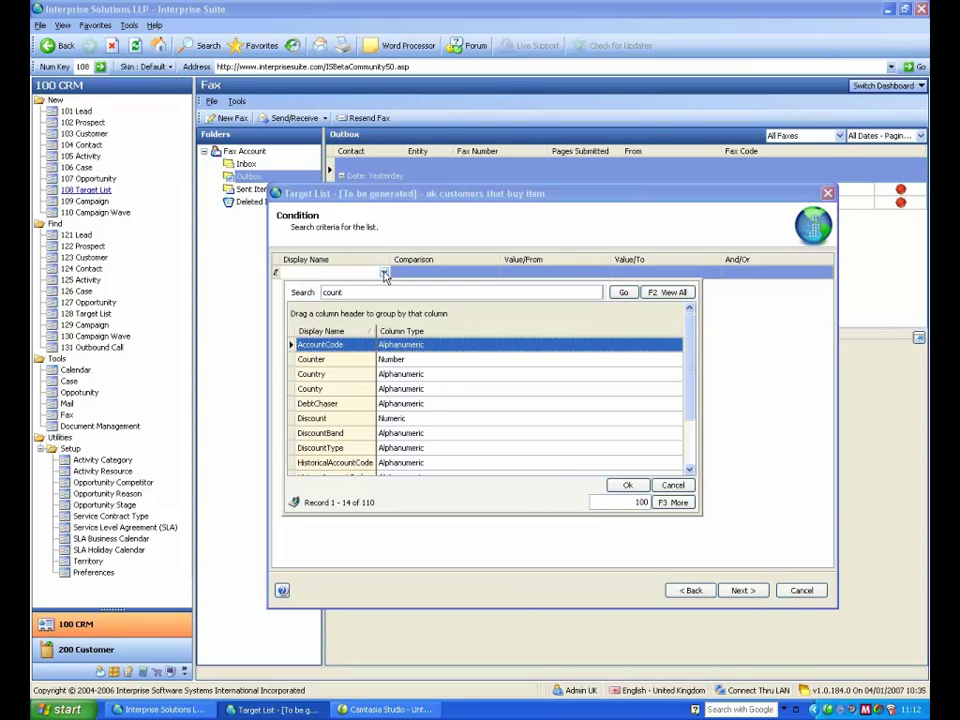
double_click(400, 374)
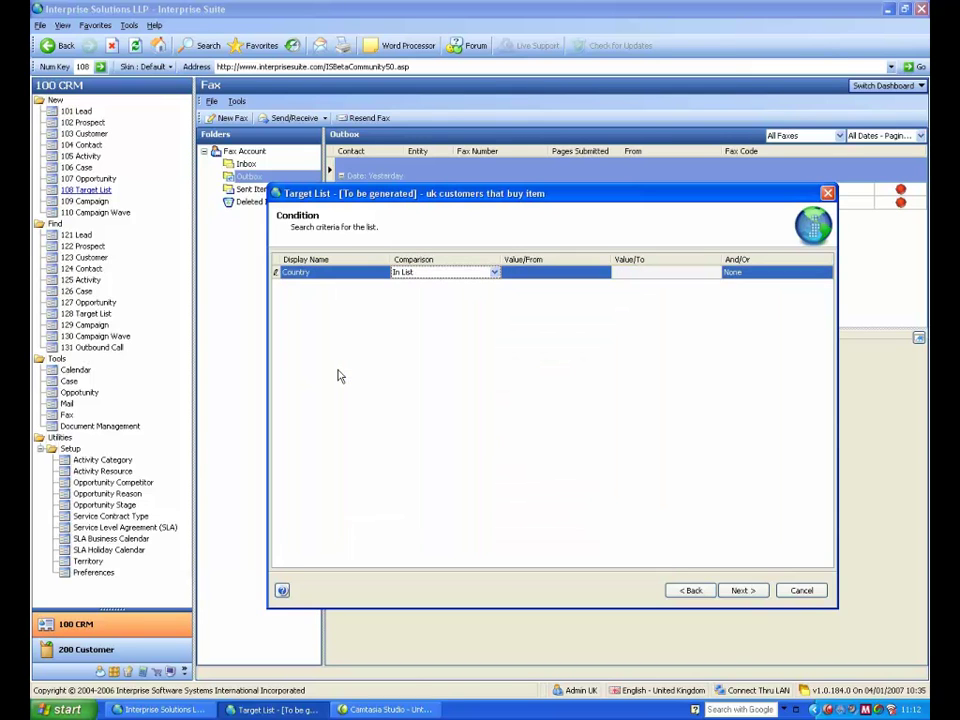
- Set the Country condition's value to United Kingdom and proceed to the item criteria
left_click(590, 274)
left_click(604, 272)
type("united")
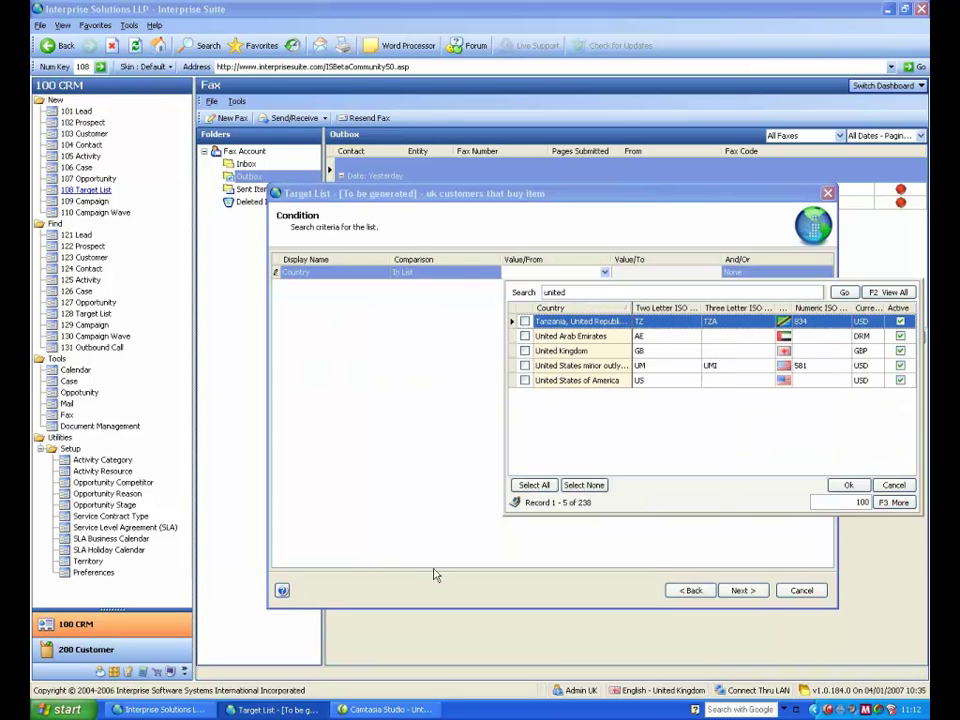
left_click(525, 351)
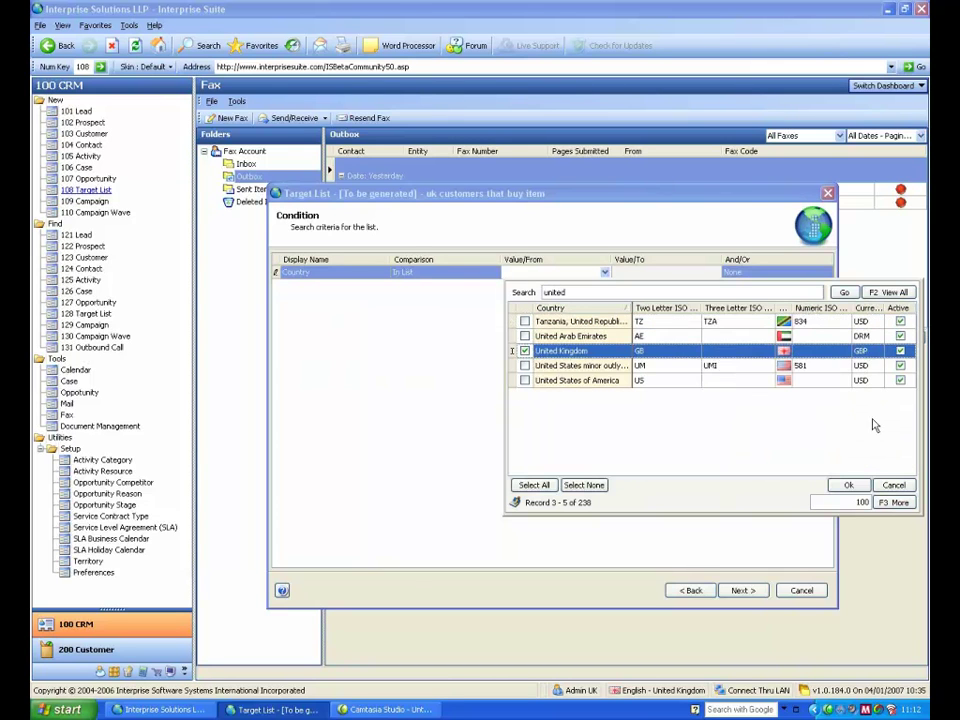
left_click(850, 486)
left_click(740, 590)
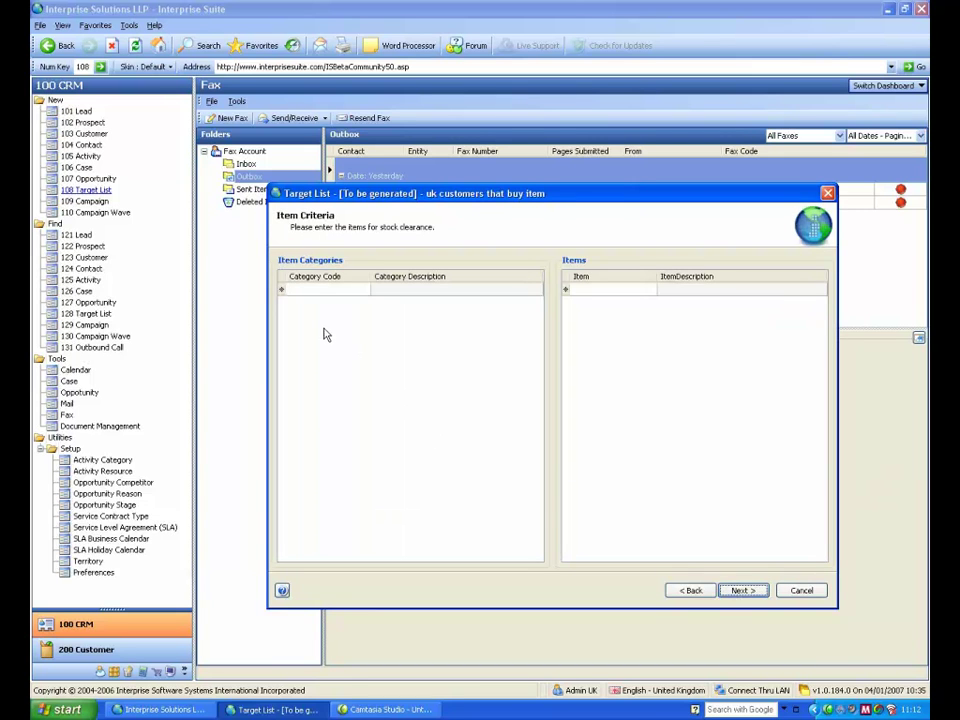
- Add the Memory, Motherboard and Processor categories to the target list's item criteria
left_click(317, 291)
left_click(364, 289)
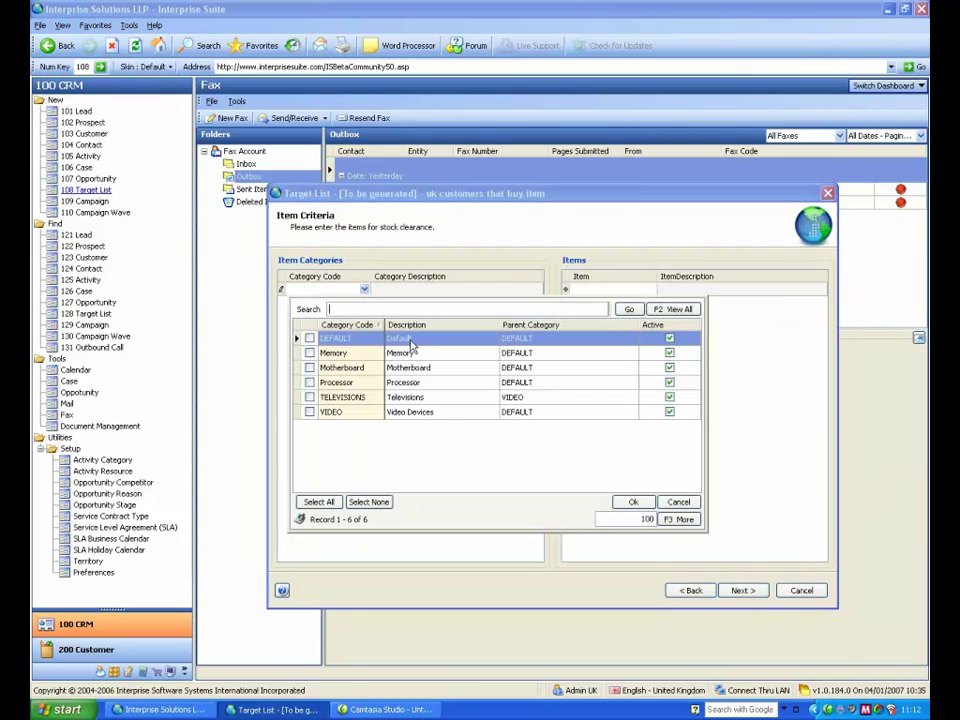
left_click(309, 367)
left_click(309, 352)
left_click(309, 382)
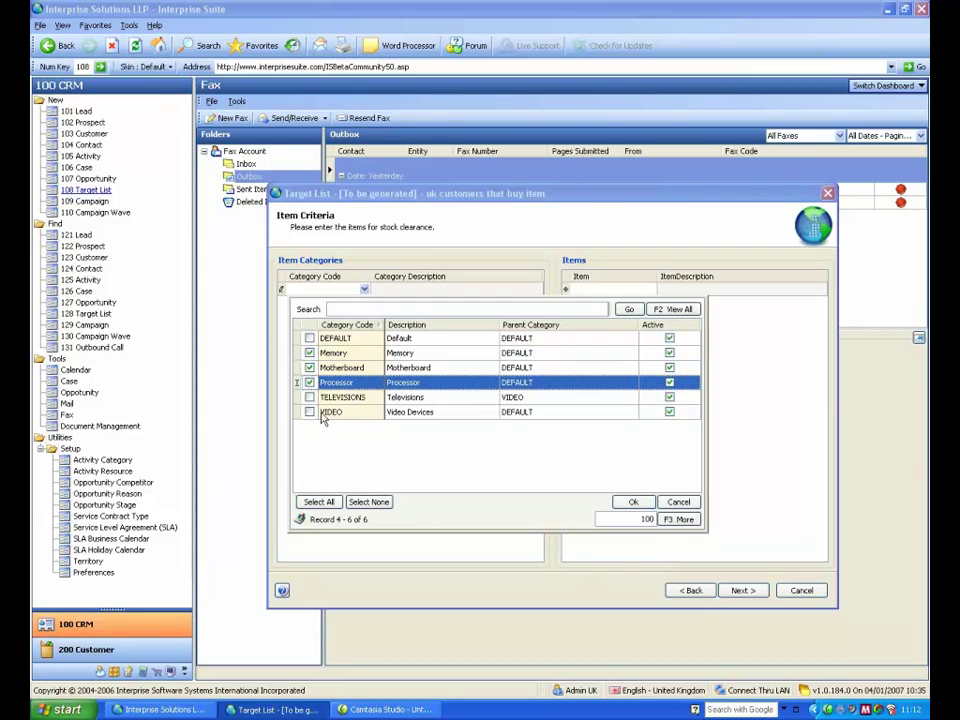
left_click(630, 501)
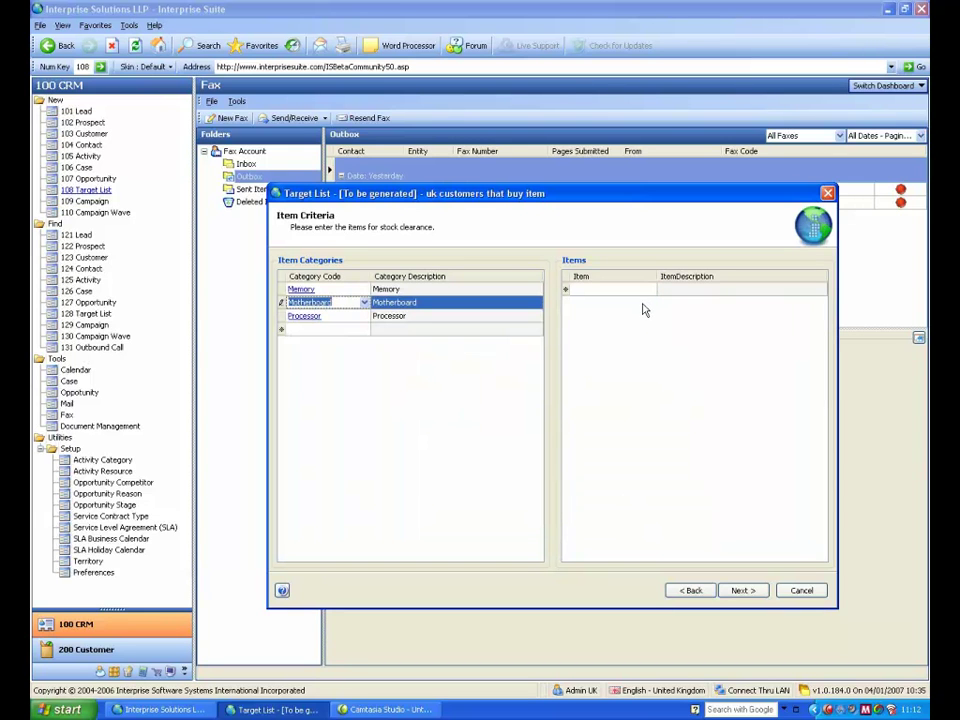
- Generate the target list result and finish the Target List Wizard
left_click(752, 591)
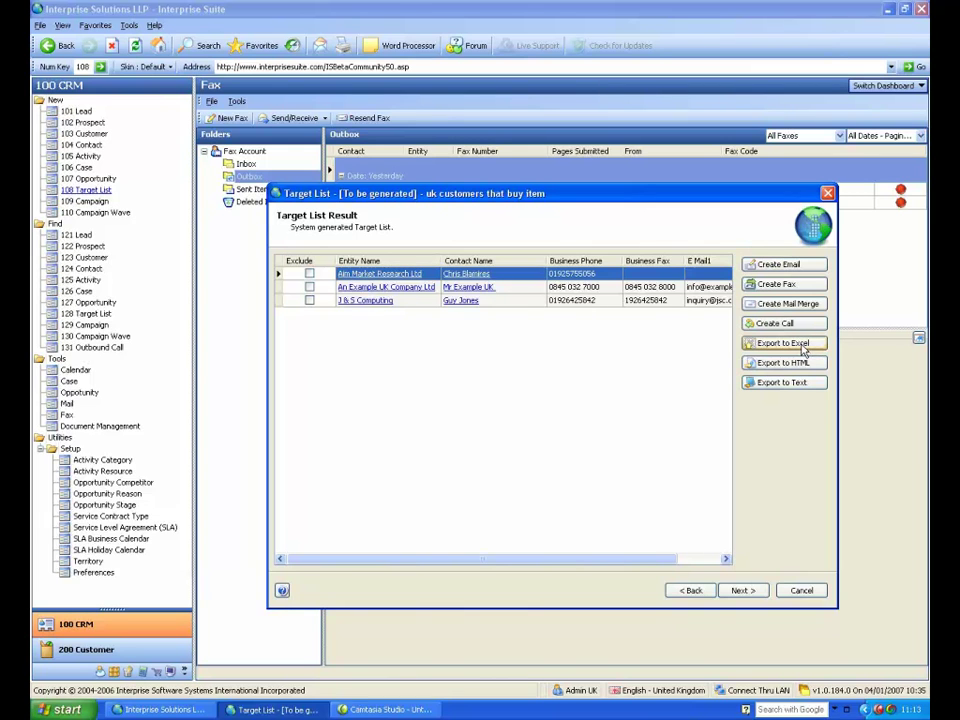
left_click(748, 592)
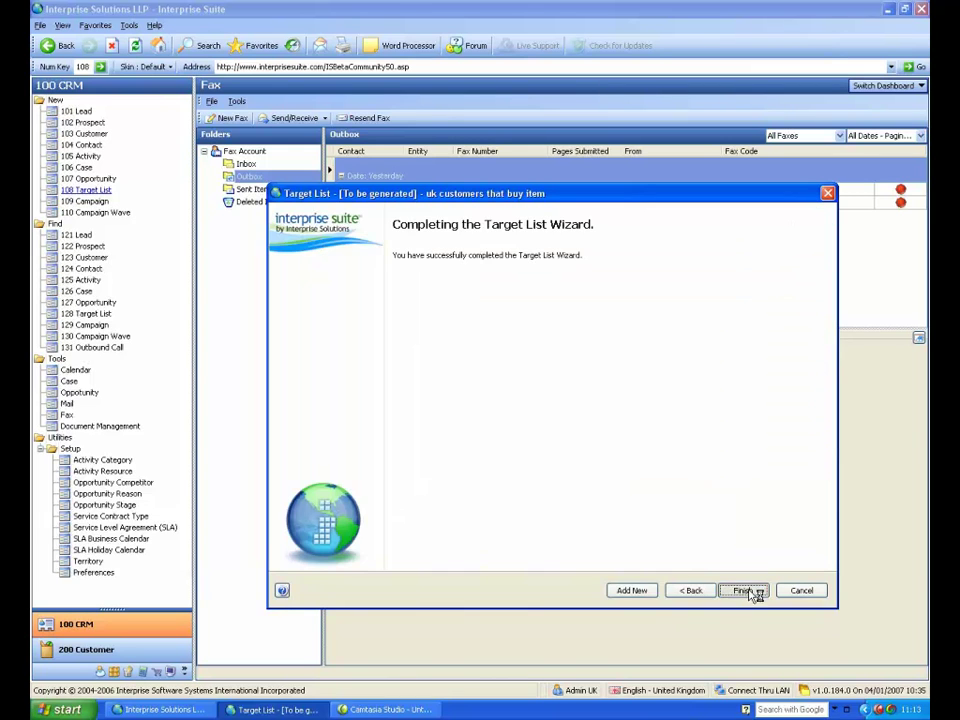
left_click(750, 592)
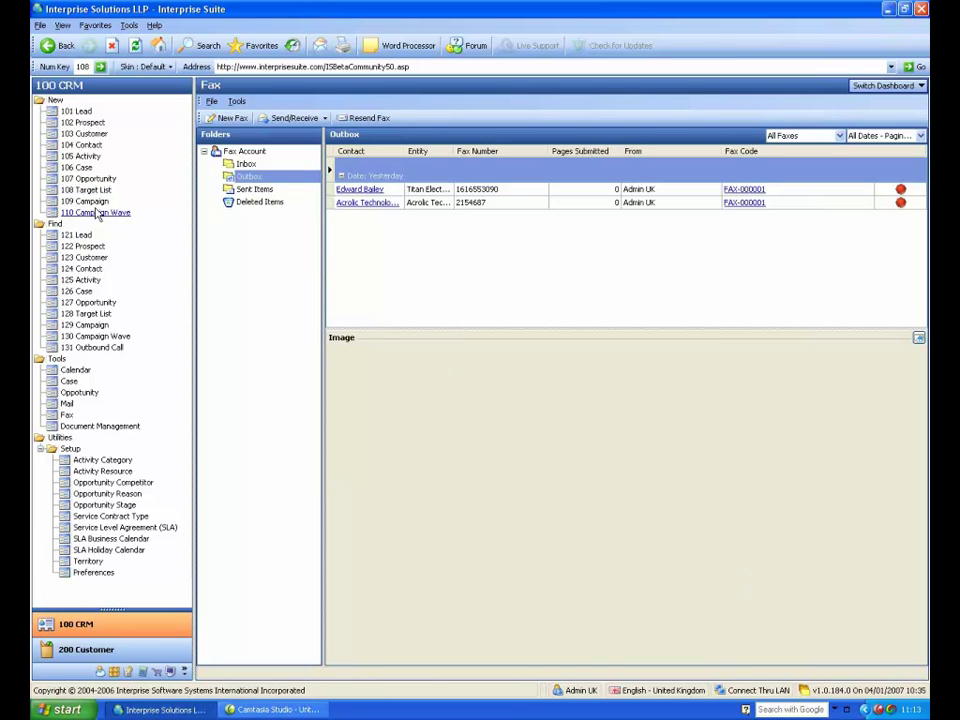
- Find and open the Product Demonstration campaign and add a new wave to it
left_click(88, 326)
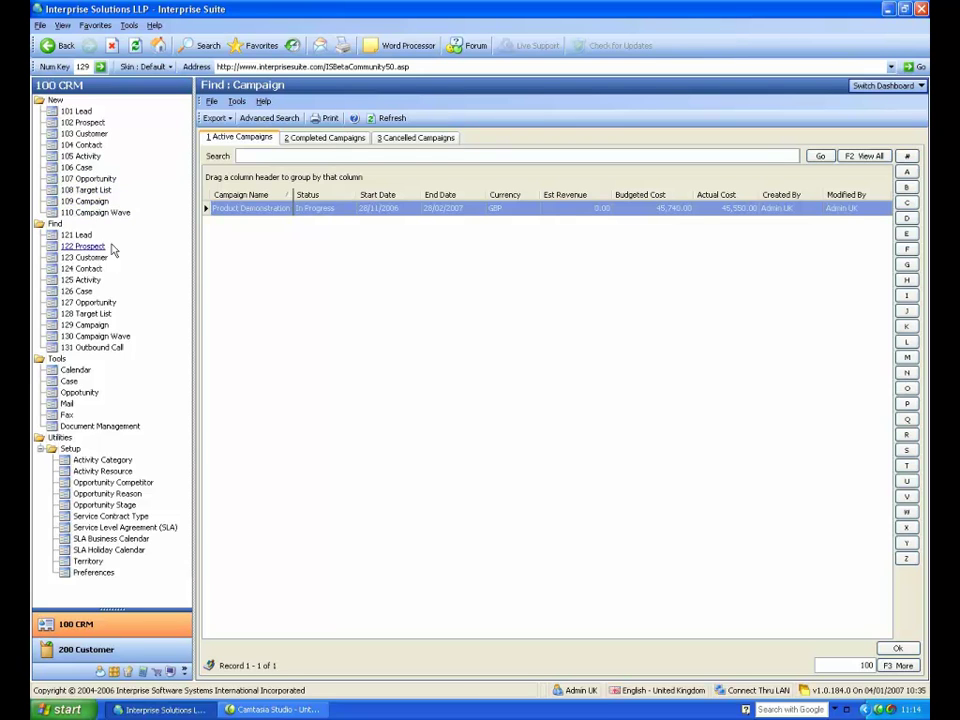
double_click(242, 210)
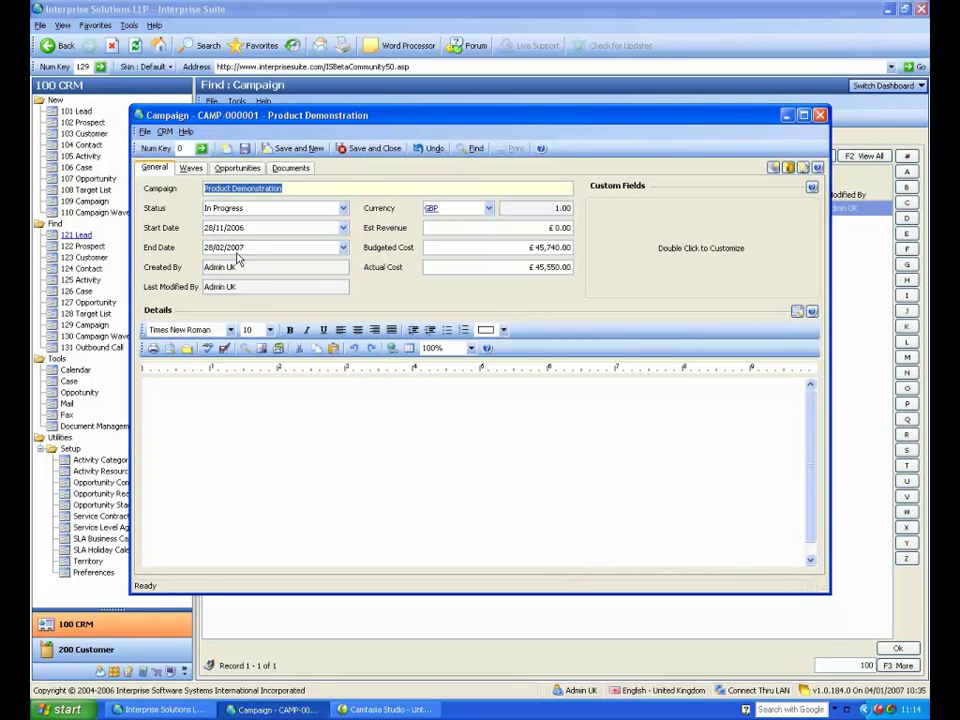
left_click(191, 168)
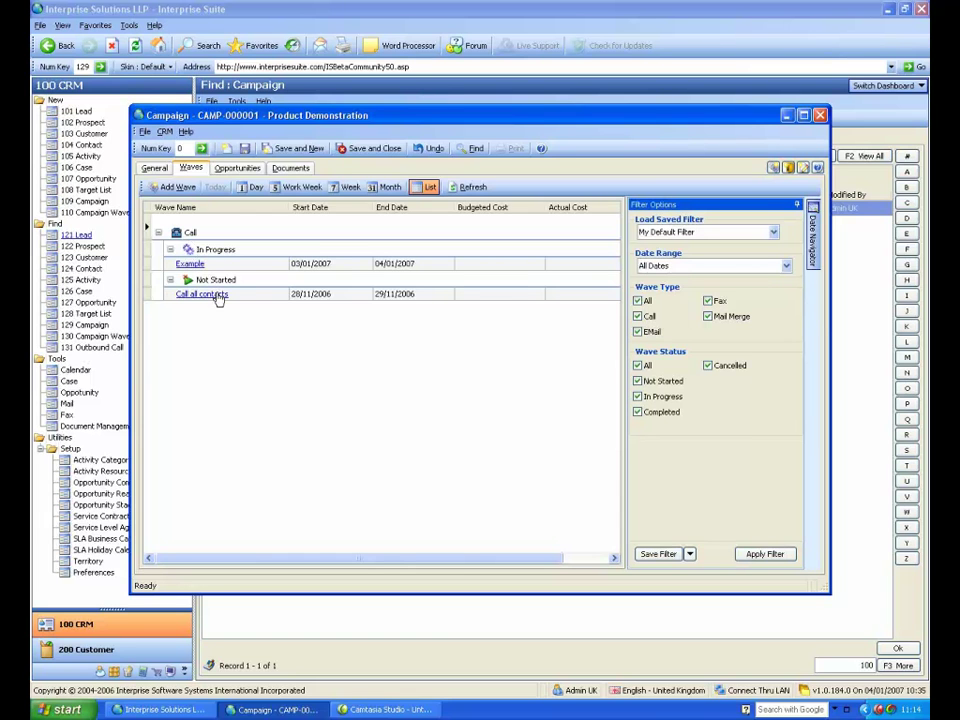
left_click(172, 187)
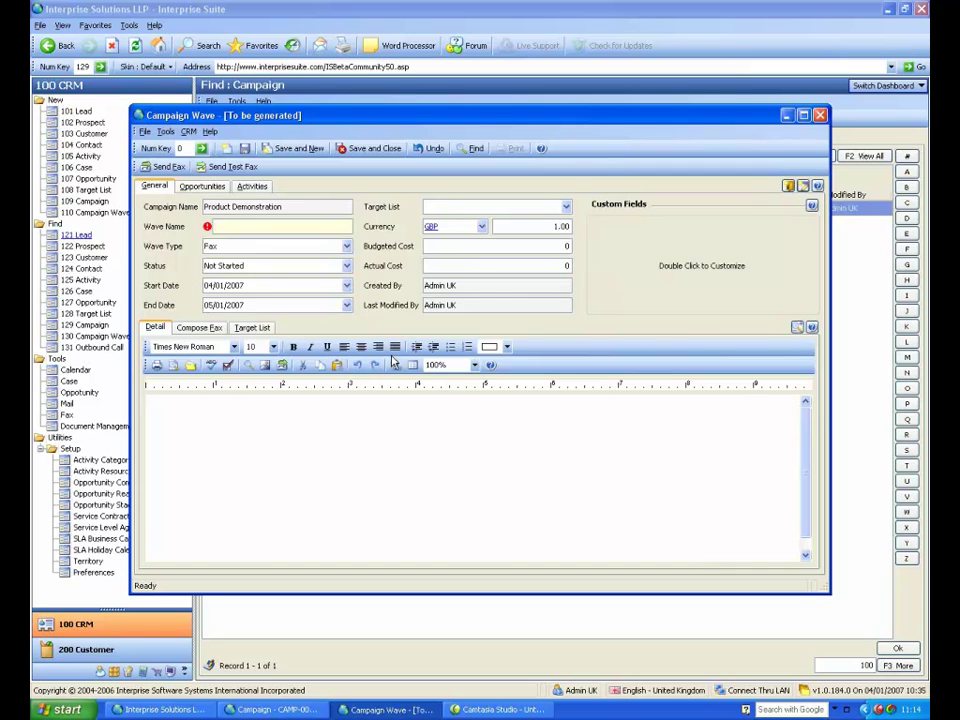
- Name the campaign wave "Tonys Example" and set its status to In Progress
type("Tonys Example")
key("Tab")
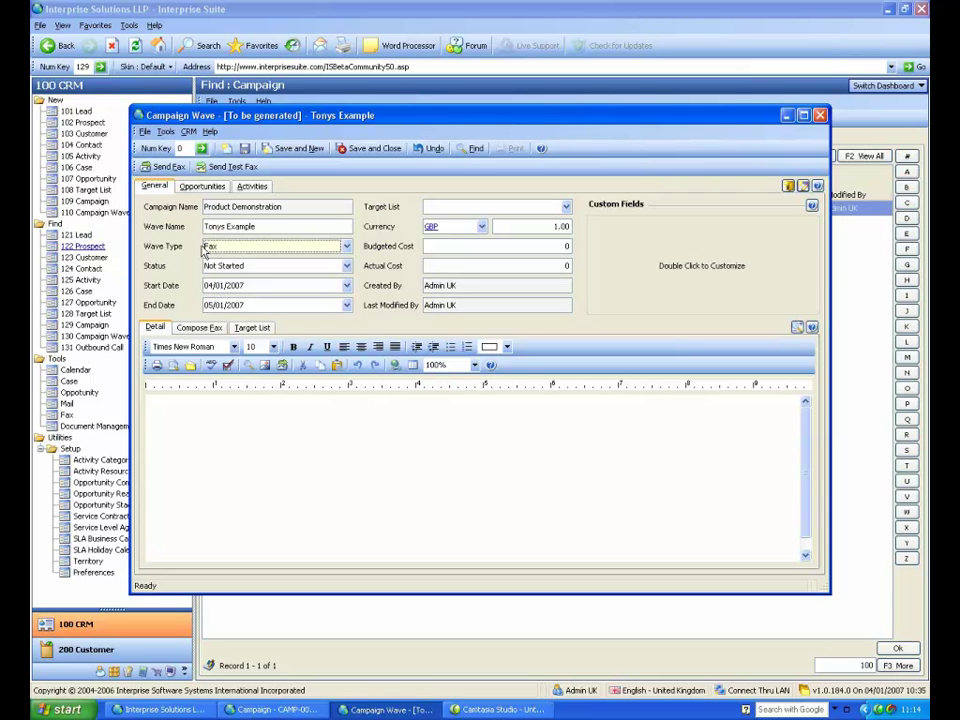
left_click(228, 266)
left_click(226, 292)
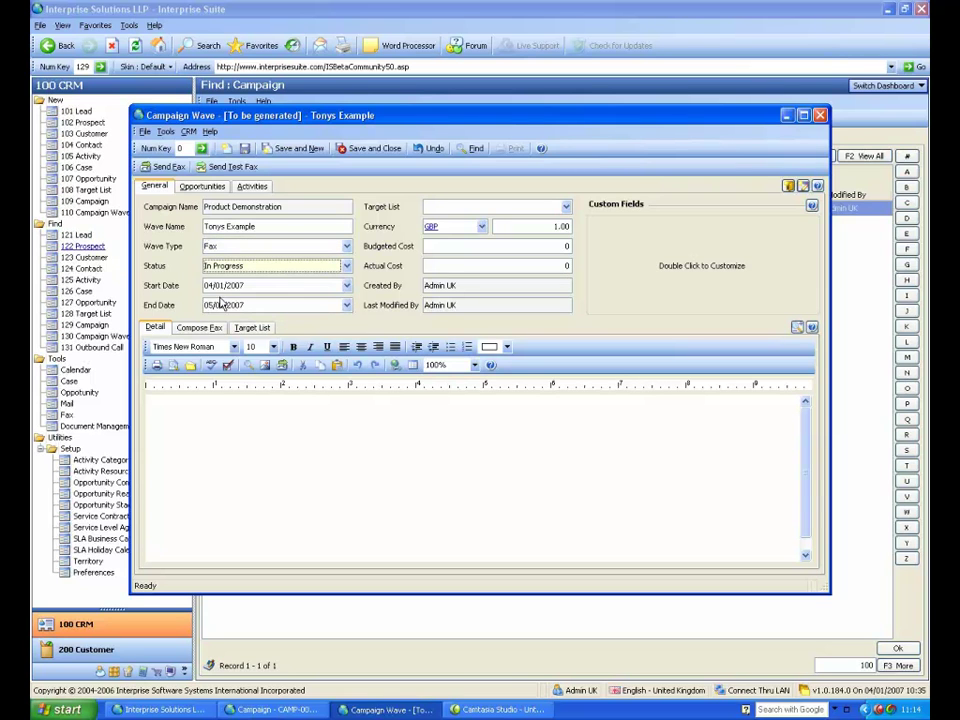
- Enter "rfhreuferuguegheiu" as the wave's detail text and assign the target list "uk customers that buy item"
left_click(206, 428)
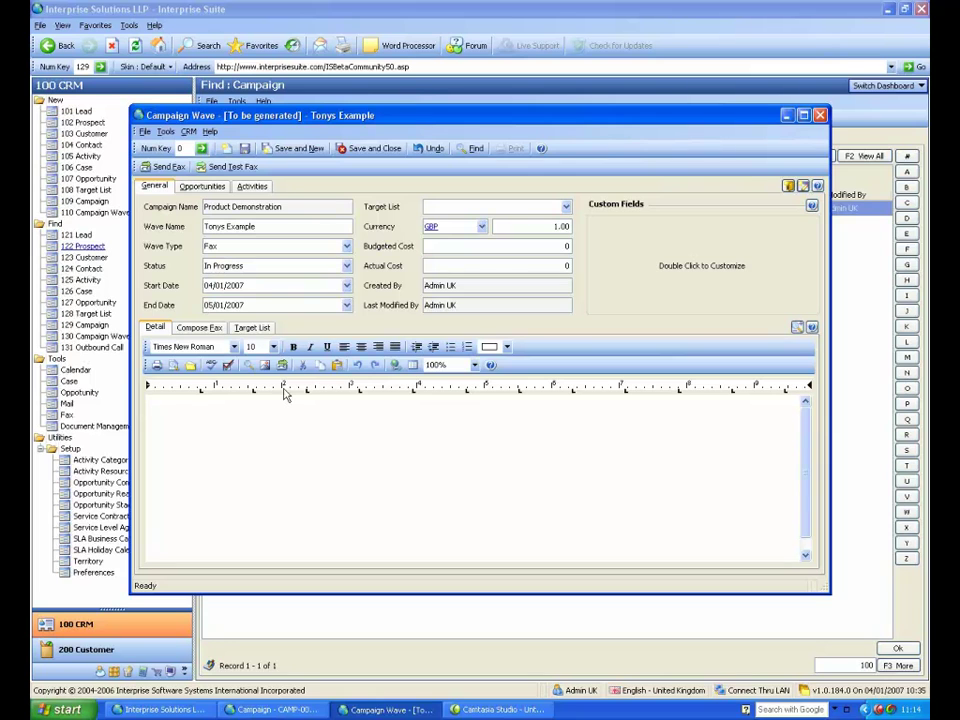
type("rfhreuferugueghieiu")
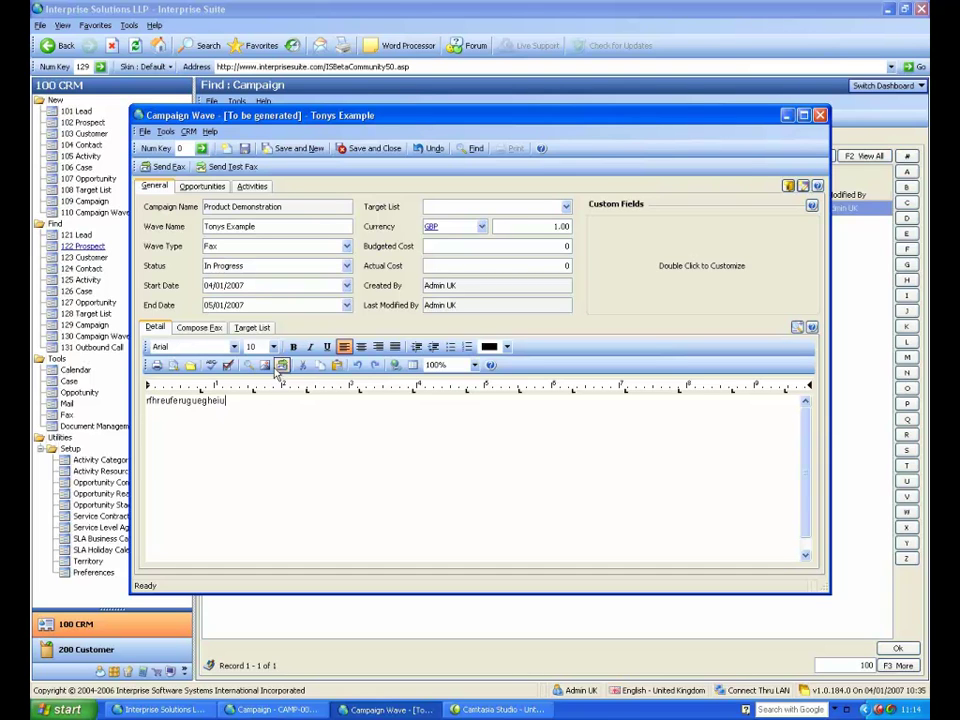
left_click(566, 210)
left_click(566, 208)
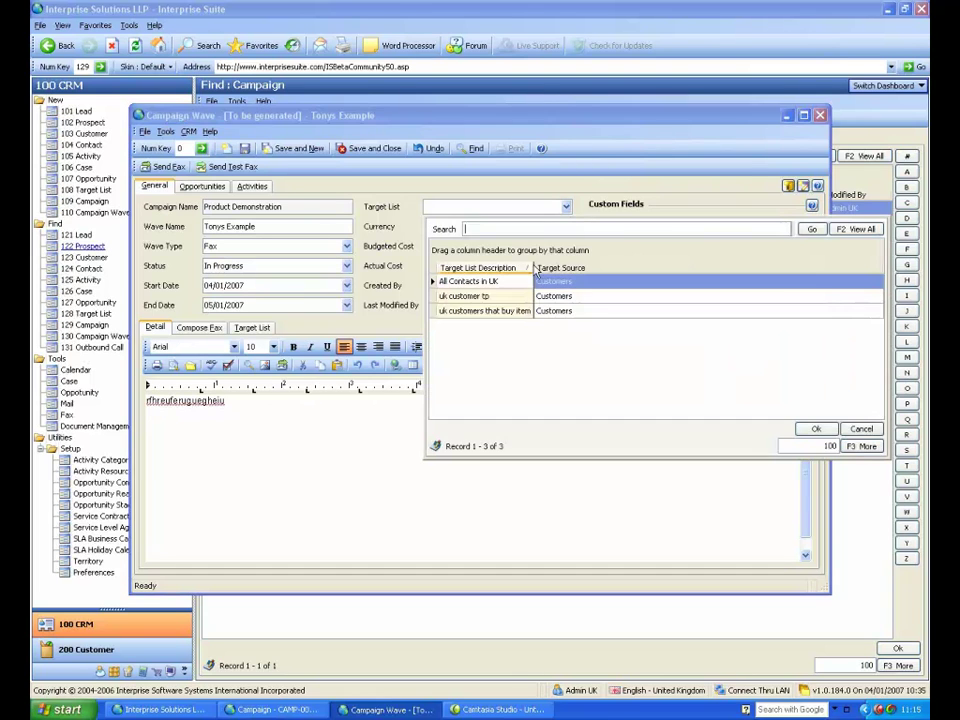
double_click(470, 311)
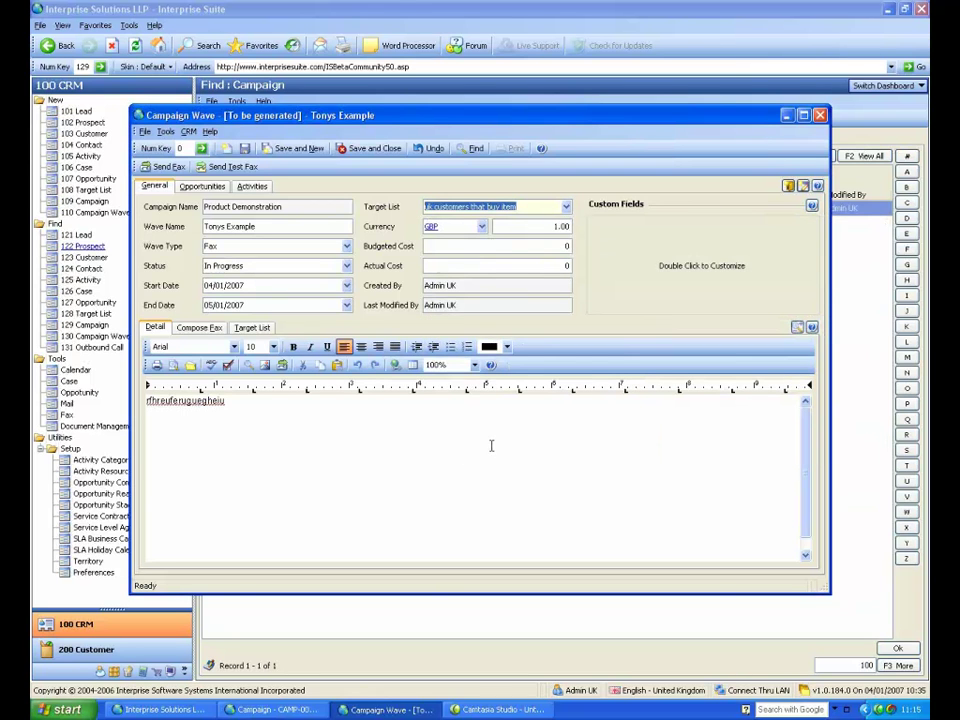
- Open the wave's fax composition with its subject line ready for entry
left_click(212, 327)
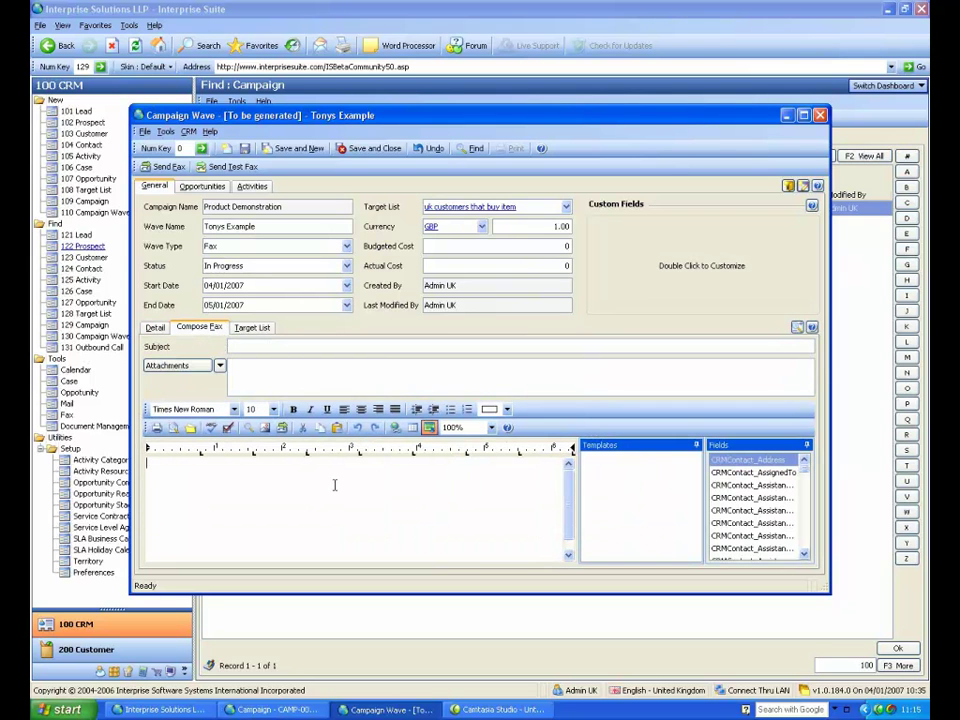
left_click(290, 345)
type("fhufuihefu")
key("BackSpace")
key("BackSpace")
key("BackSpace")
key("BackSpace")
key("BackSpace")
key("BackSpace")
key("BackSpace")
key("BackSpace")
key("BackSpace")
key("BackSpace")
- Enter "Special Offer" as the fax subject
type("Special")
type(" Offi")
type("r")
- Write "Dear" in the fax body and insert the CRMContact_AssistantFullName and CRMContact_AssistantMiddleName merge fields below it
left_click(359, 549)
type("Dea")
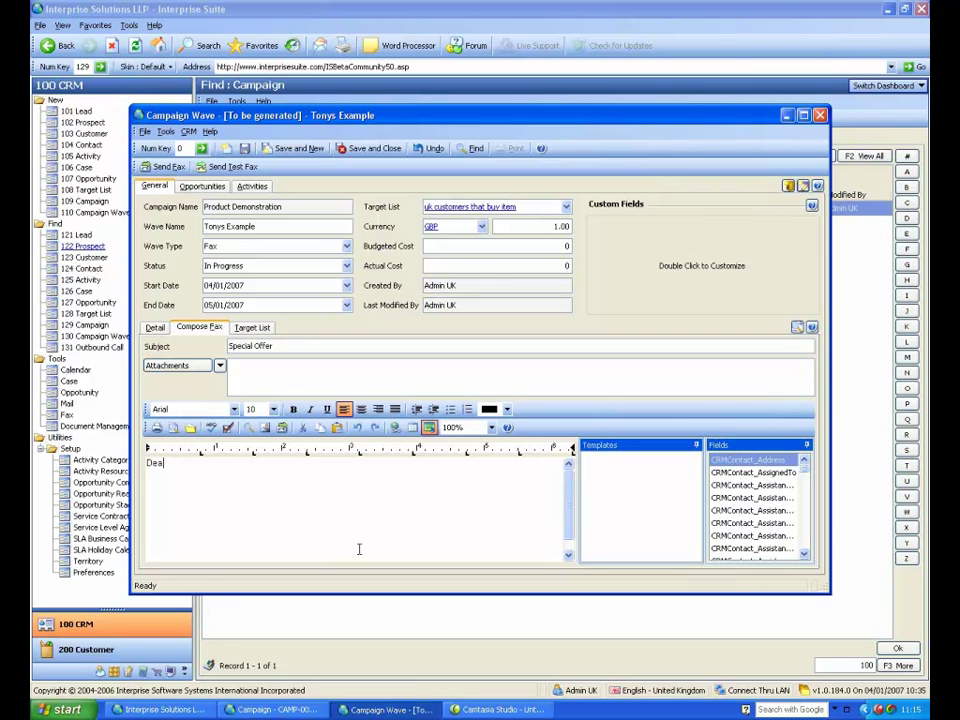
key("Return")
key("Return")
left_click_drag(763, 500, 470, 505)
left_click_drag(771, 528, 548, 513)
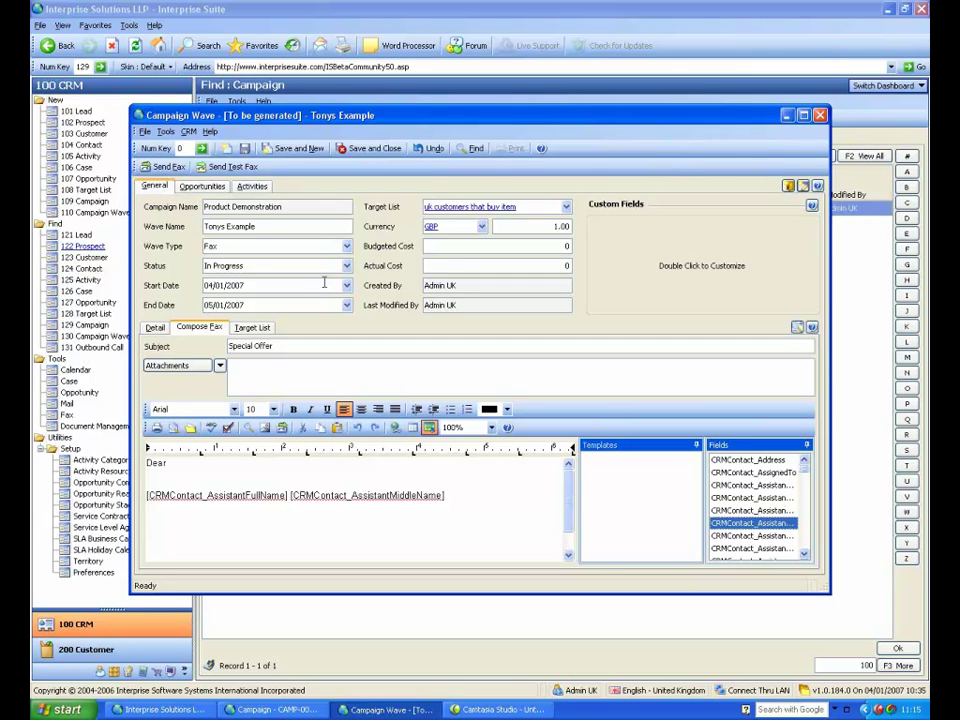
- Try the Mail Merge and EMail wave types and look at the email composition with its merge fields
left_click(347, 246)
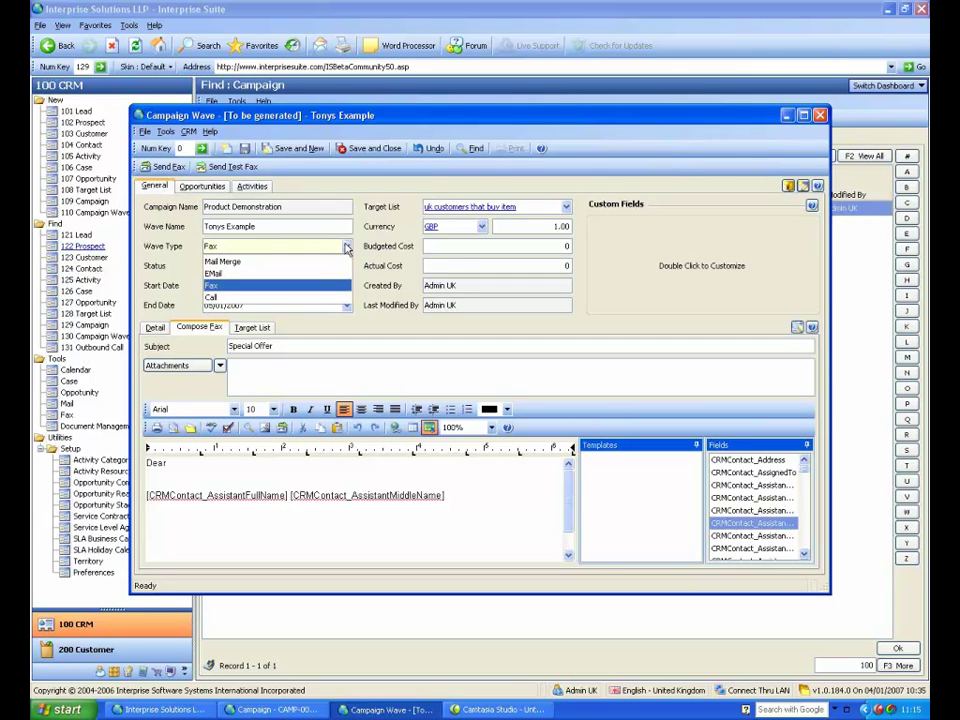
left_click(292, 261)
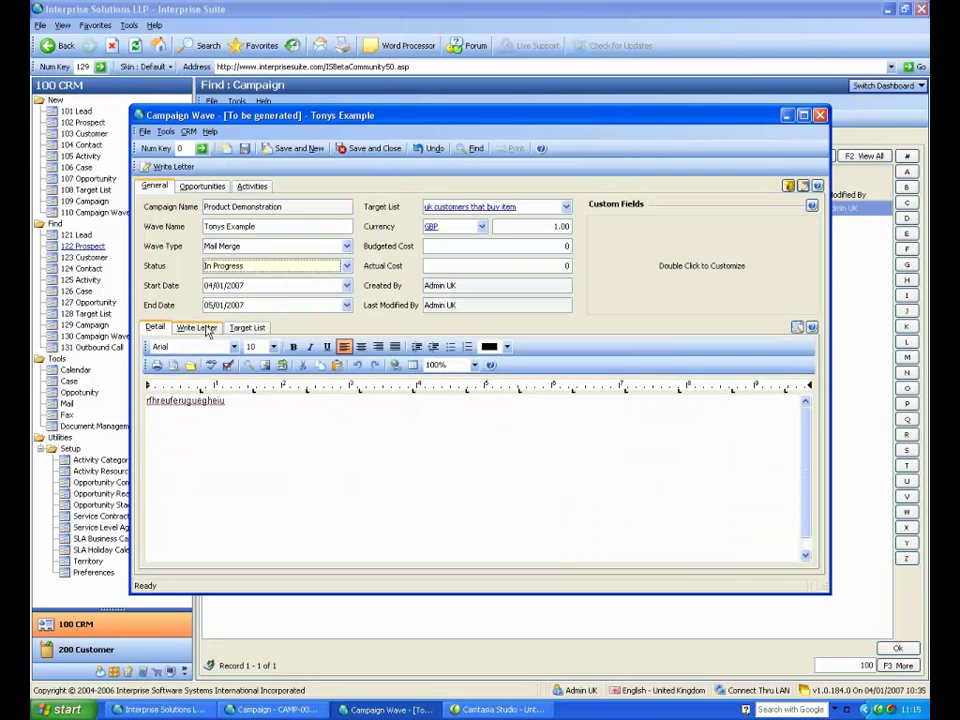
left_click(276, 246)
left_click(240, 271)
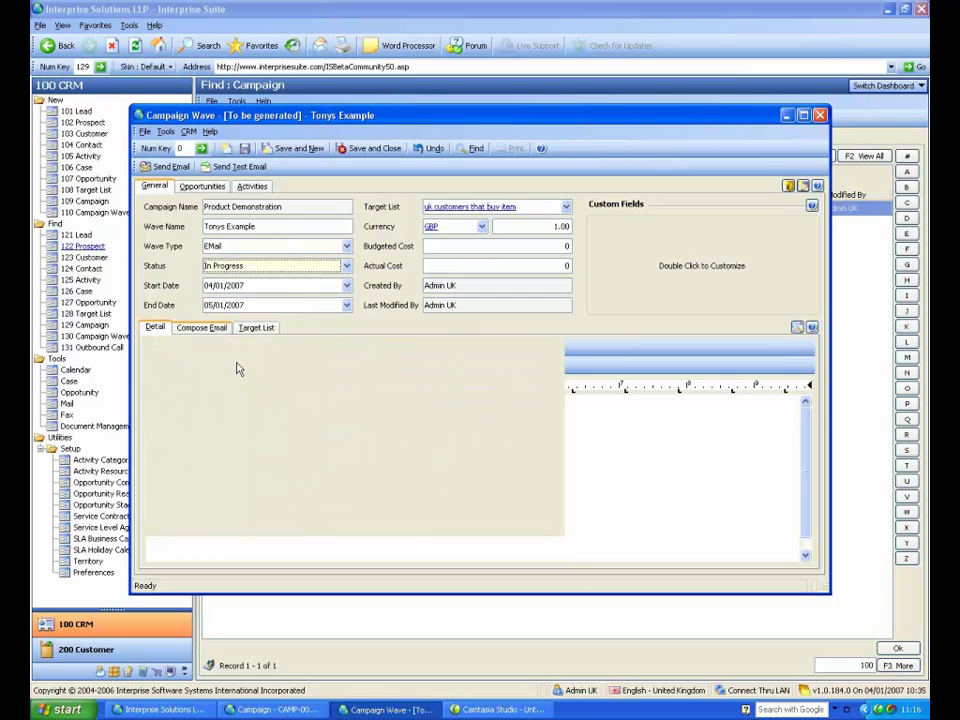
left_click(208, 329)
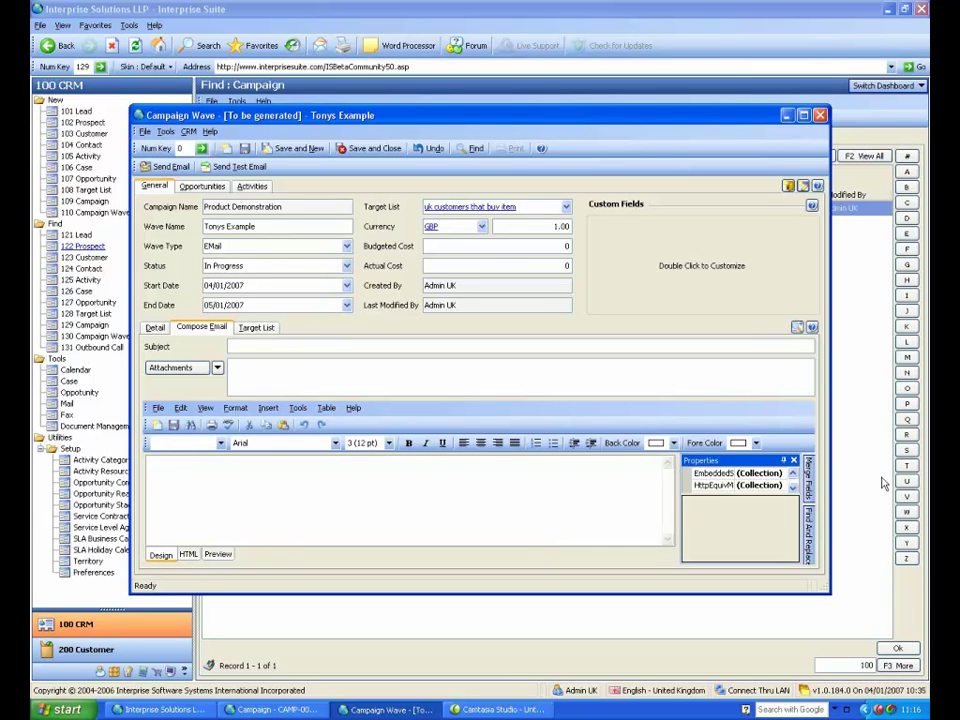
left_click(807, 484)
- Set the wave type to Call and add "Ask about this ad that" below the existing detail text
left_click(346, 247)
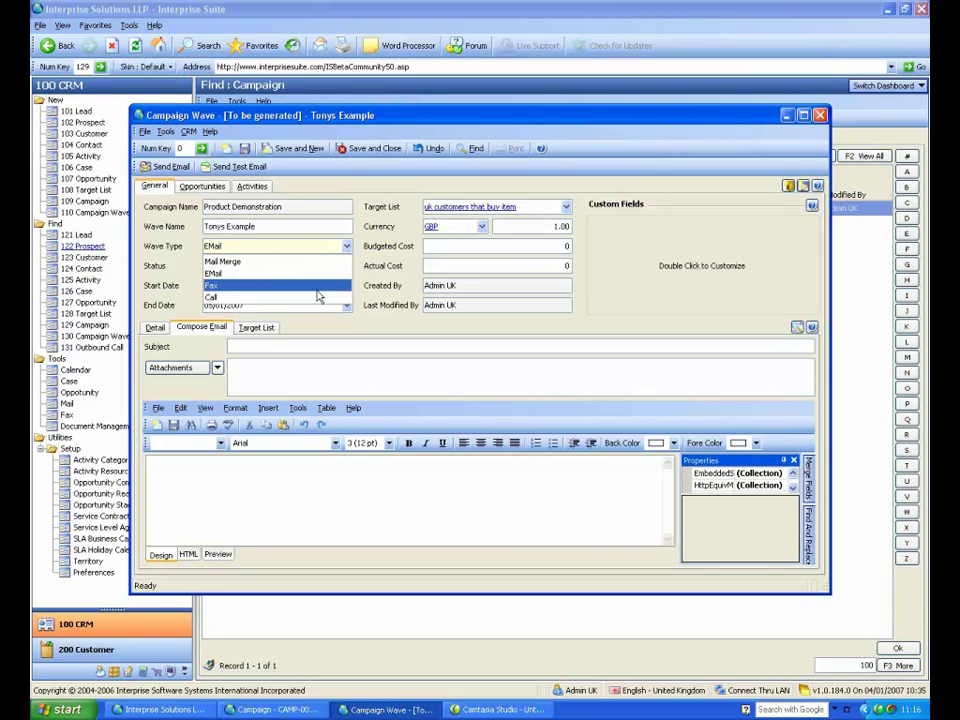
left_click(318, 298)
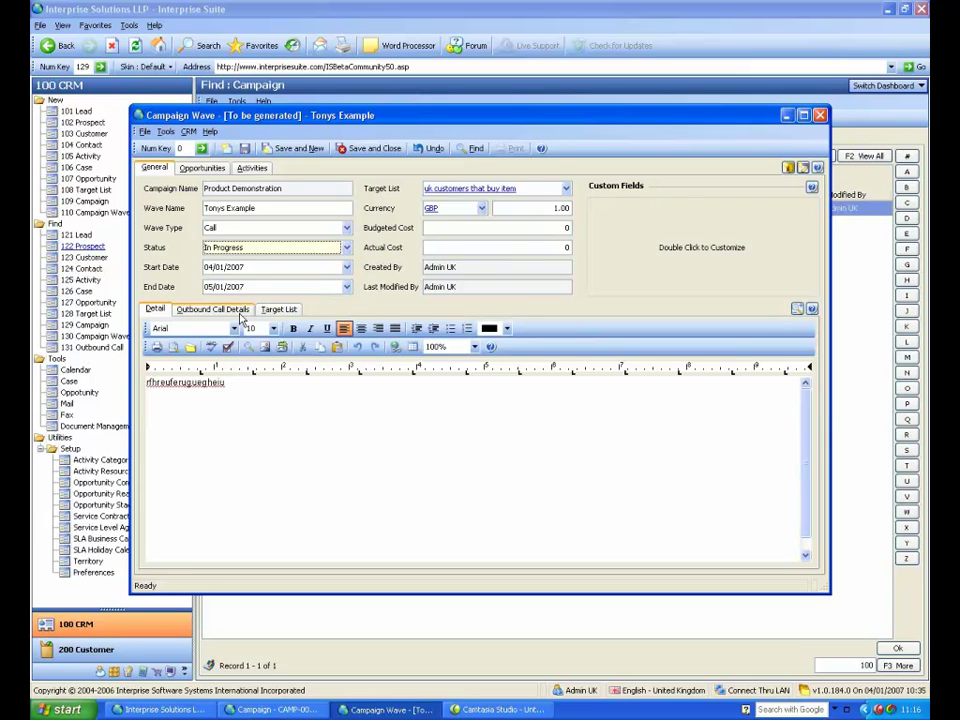
left_click(272, 383)
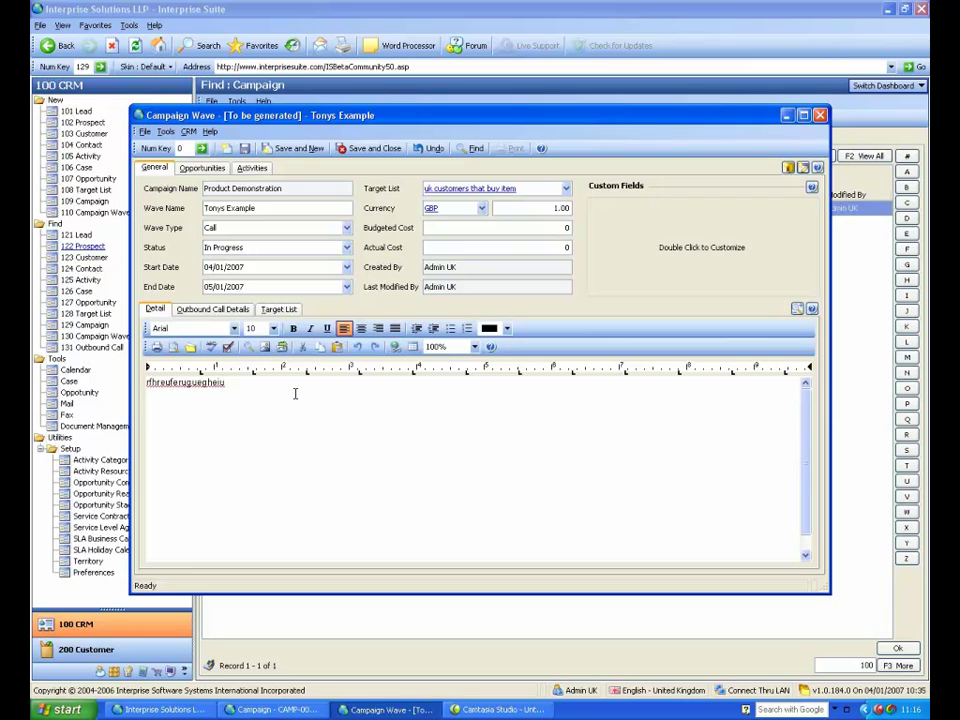
type("Ask about this ad that")
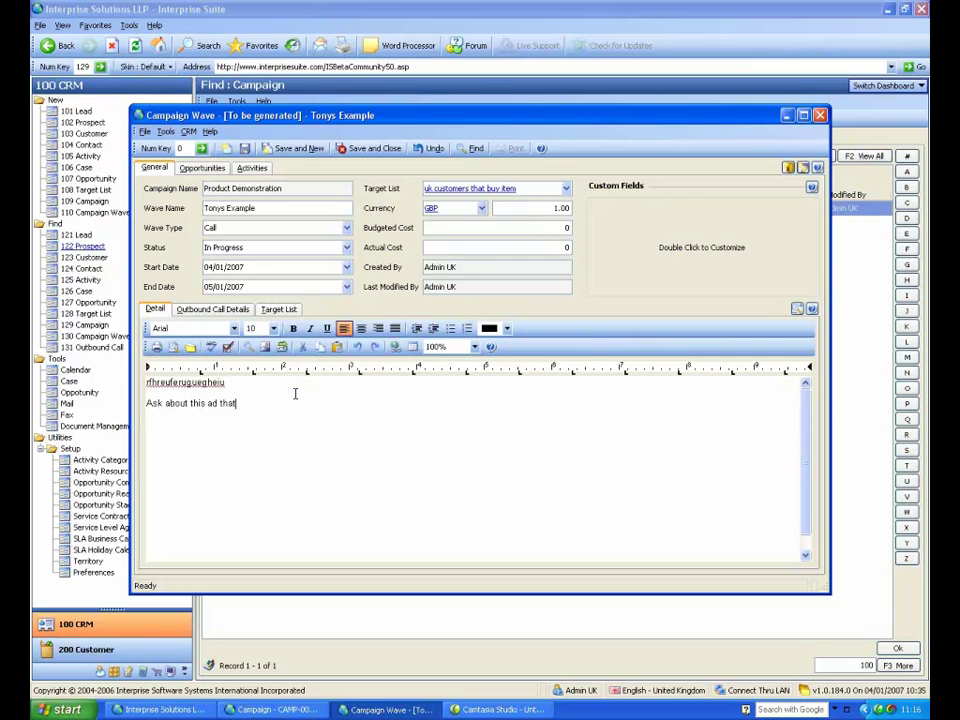
- Assign the Admin, Admin UK and Admin US users to the wave's outbound calls, check its target list, and save and close the wave
left_click(200, 311)
left_click(234, 376)
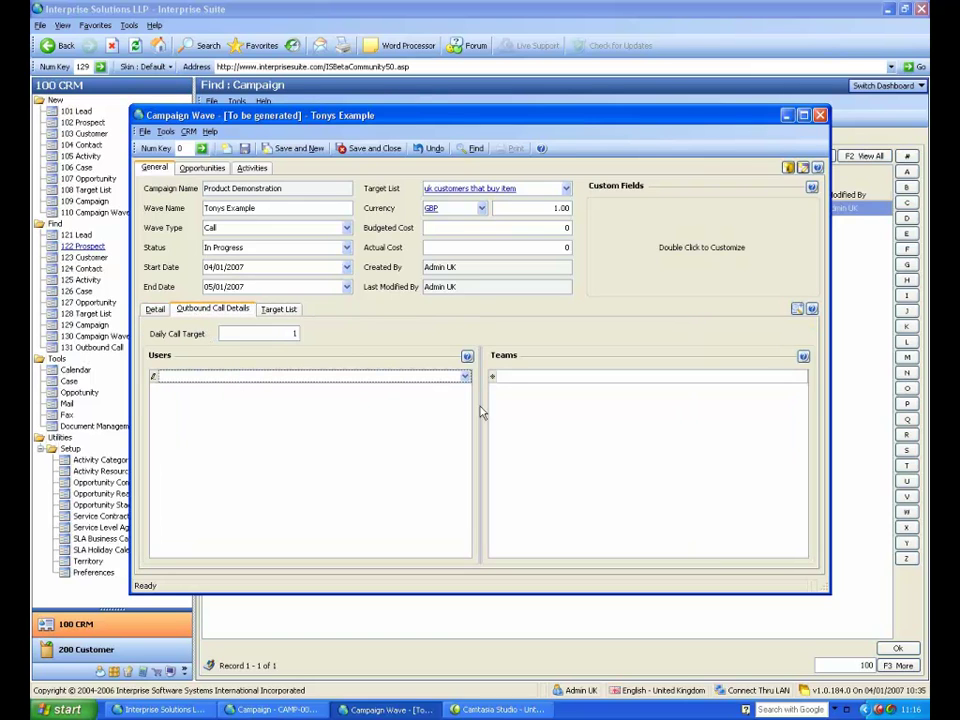
left_click(466, 377)
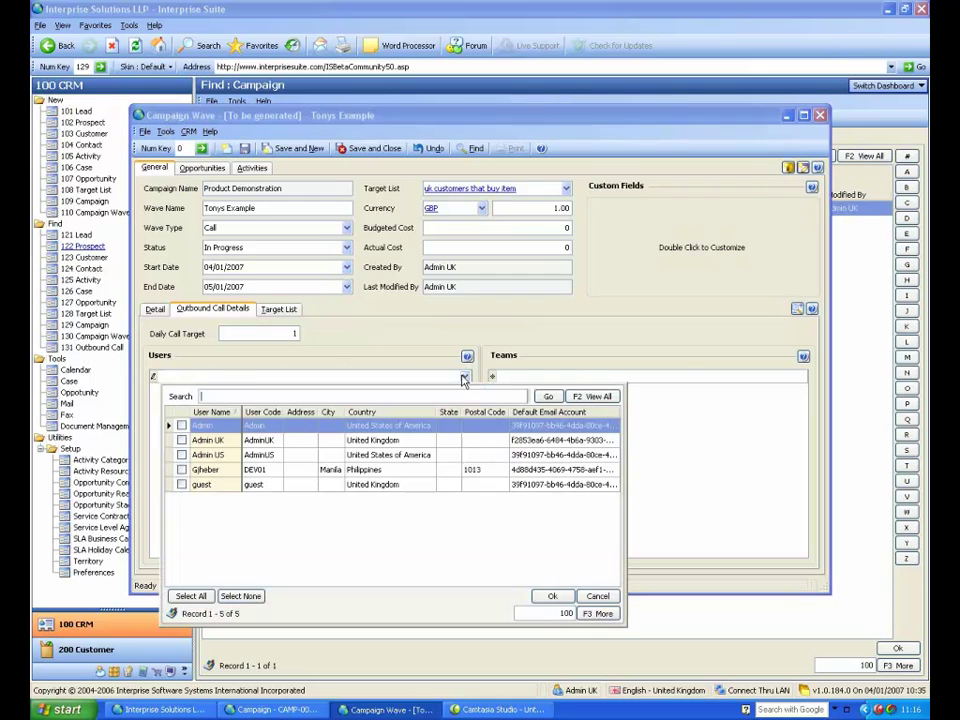
left_click(181, 427)
left_click(181, 440)
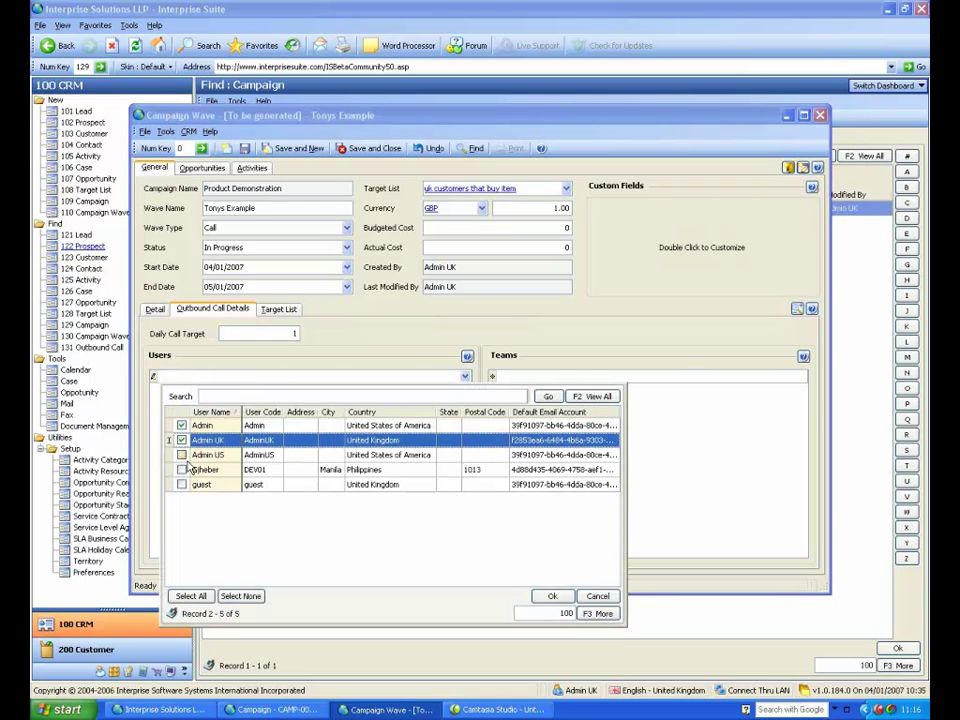
left_click(181, 455)
left_click(552, 597)
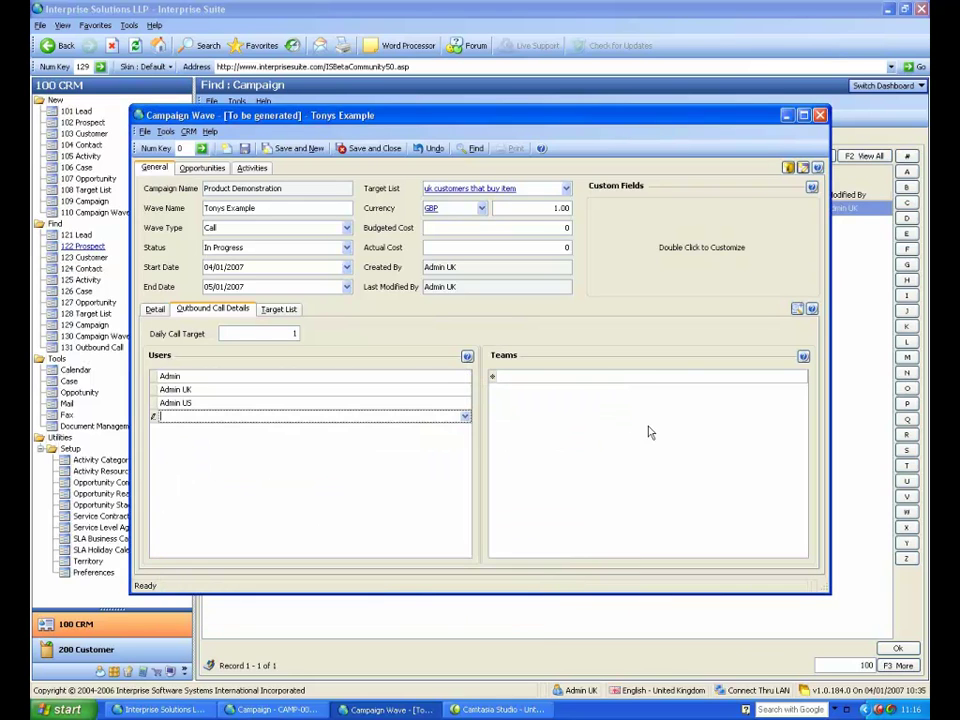
left_click(279, 309)
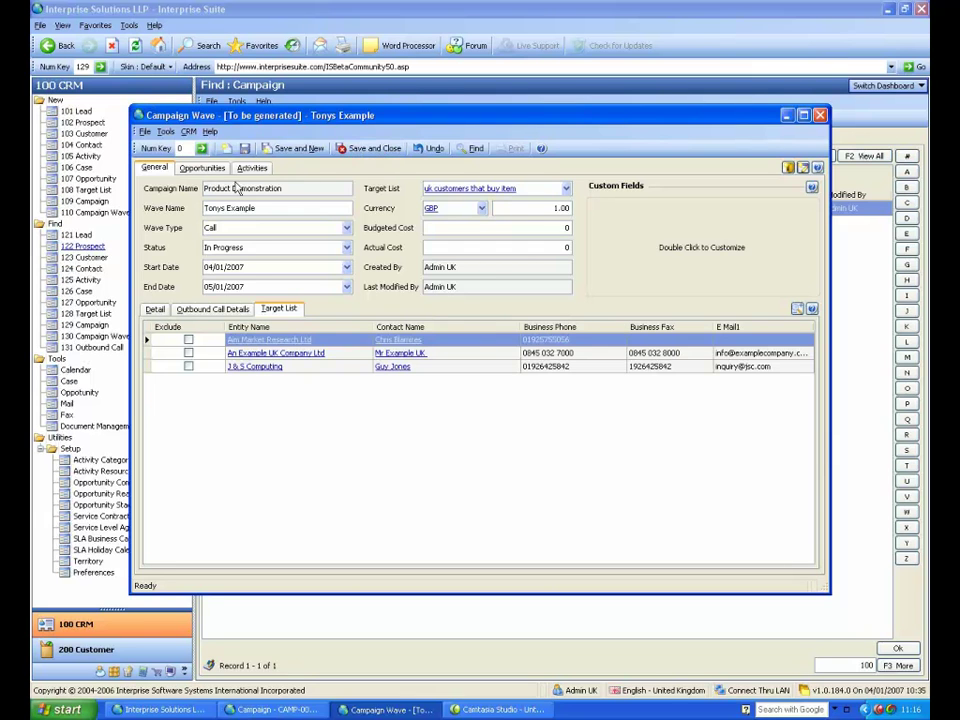
left_click(342, 150)
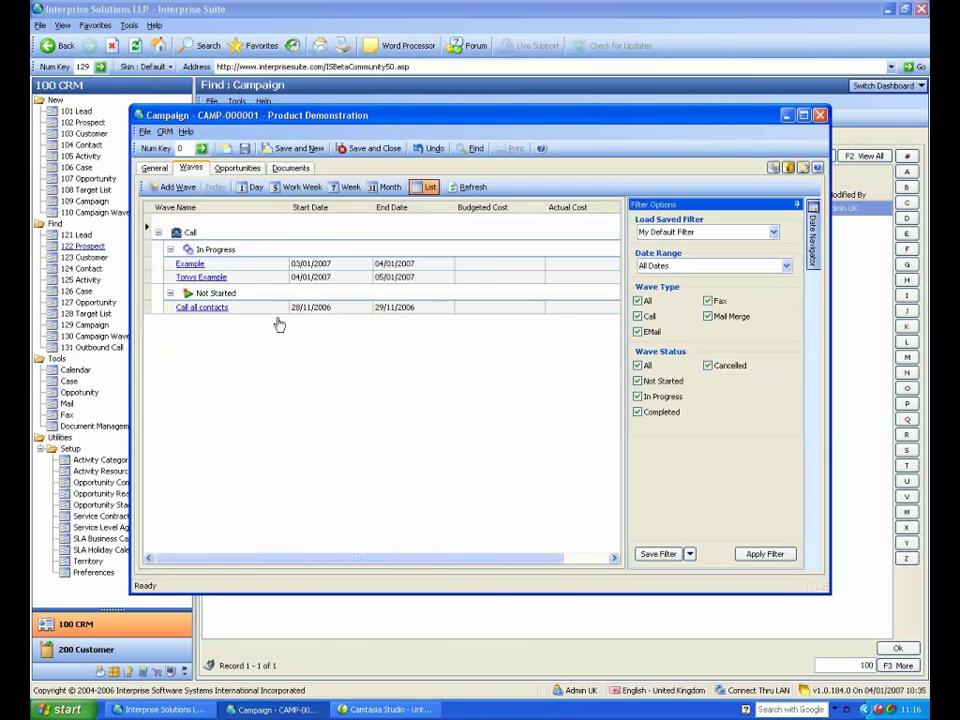
- View the campaign's waves as a month calendar and as a list, and save and close the campaign
left_click(243, 279)
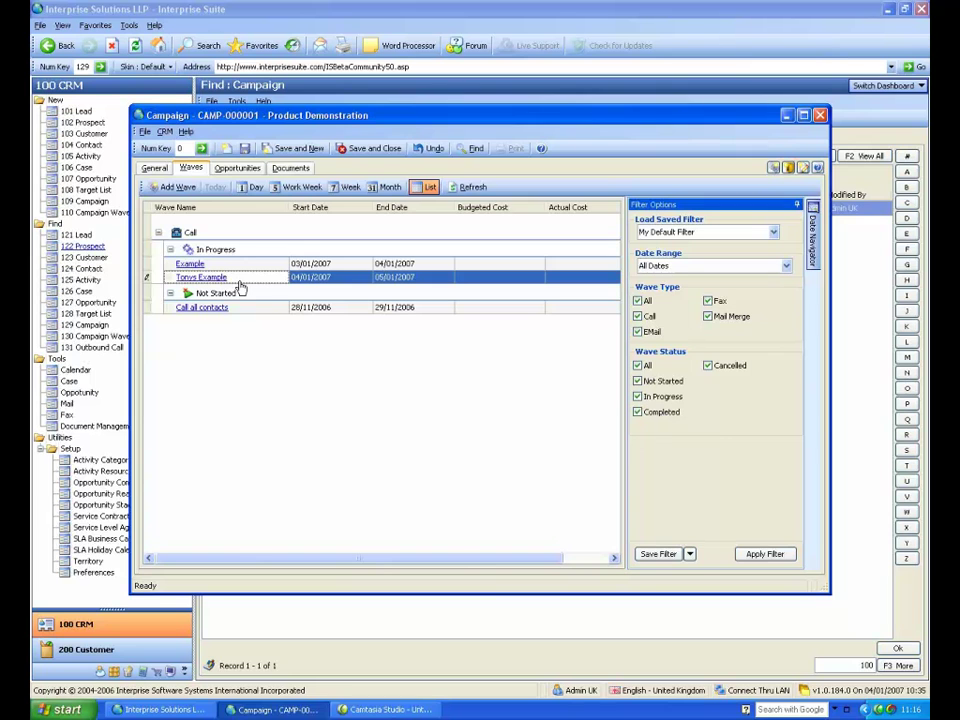
left_click(389, 188)
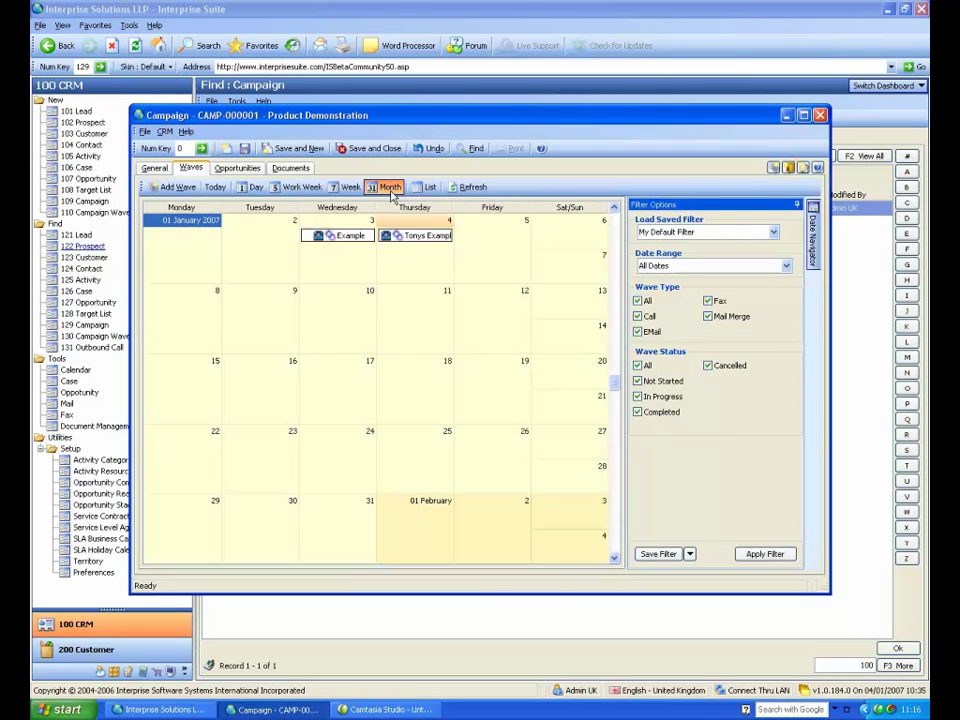
left_click(425, 187)
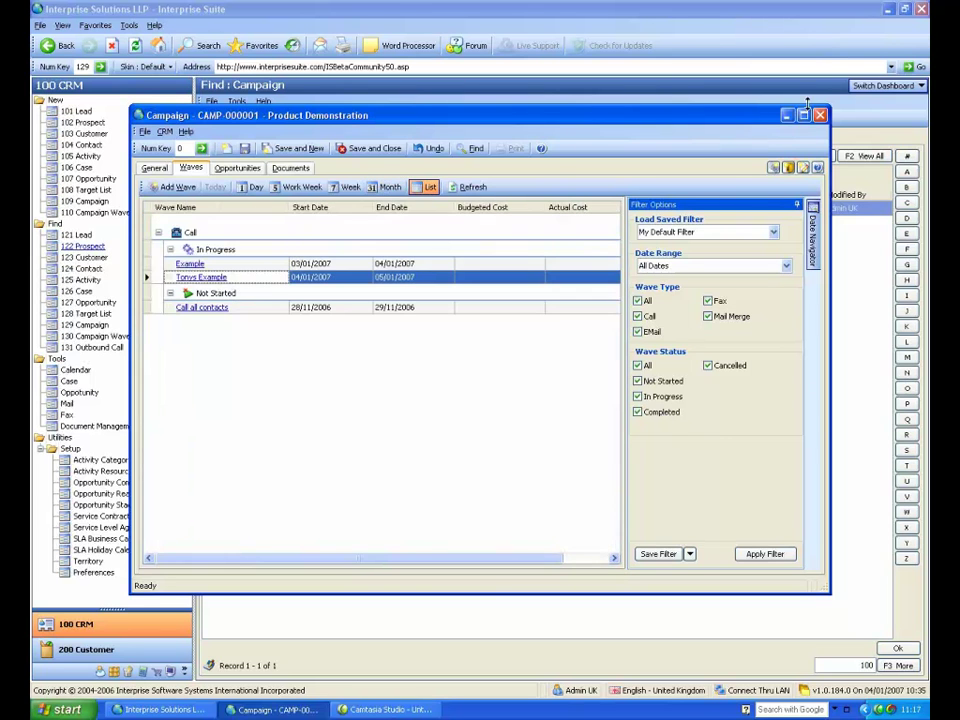
left_click(375, 148)
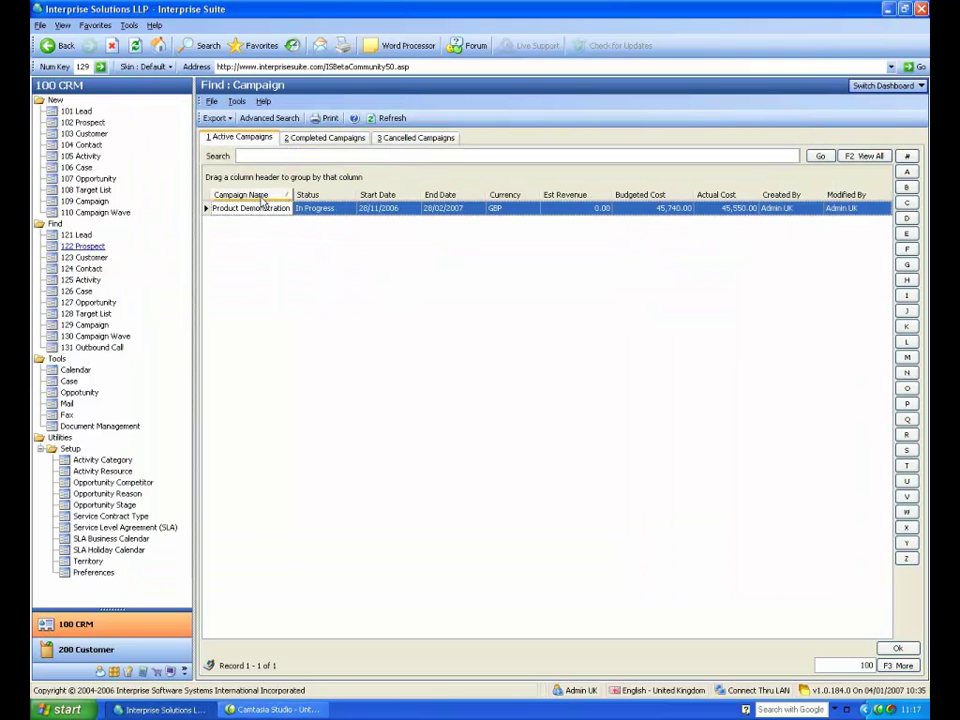
- Open the Tonys Example outbound call list and get a call from it
left_click(100, 348)
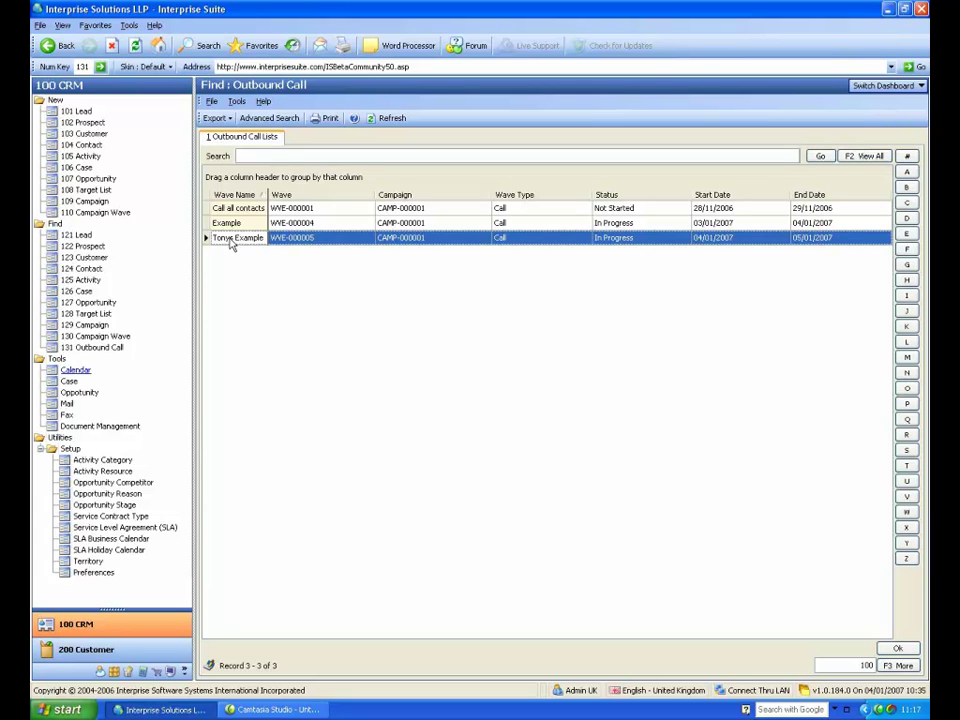
double_click(228, 237)
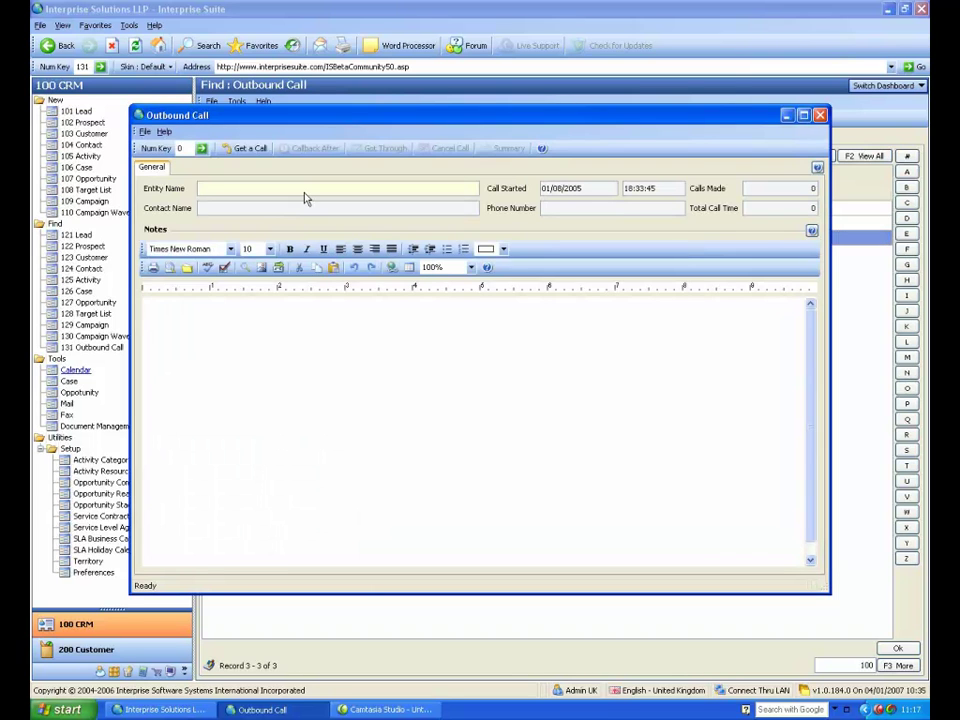
left_click(246, 148)
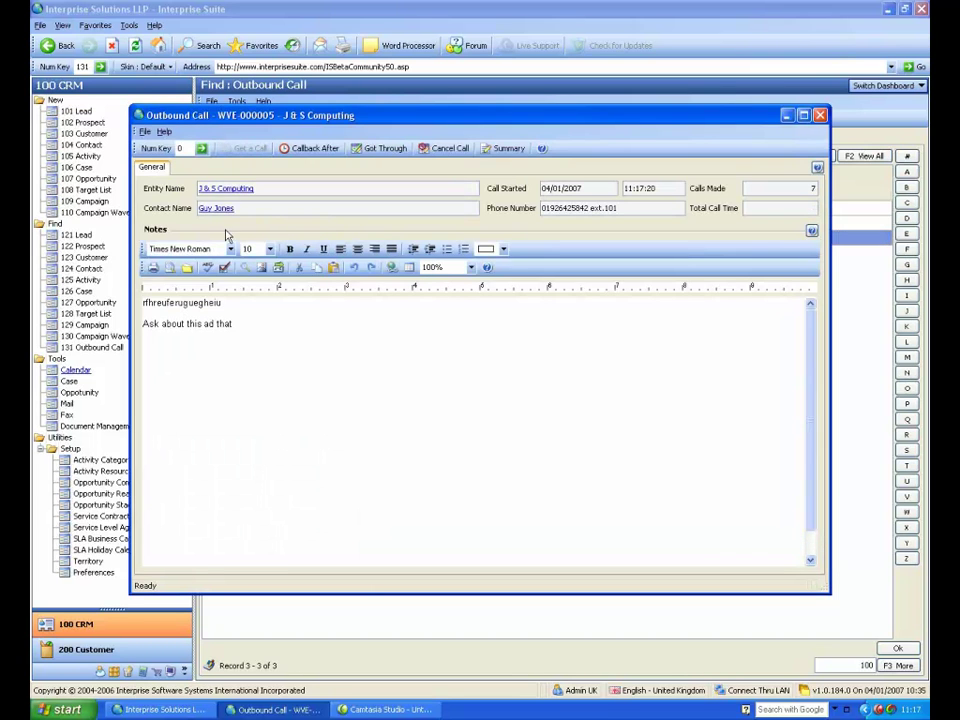
- Add the line "ifherifioe" to the J & S Computing call notes and mark the call as got through
left_click(281, 319)
key("Return")
type("ifherifioe")
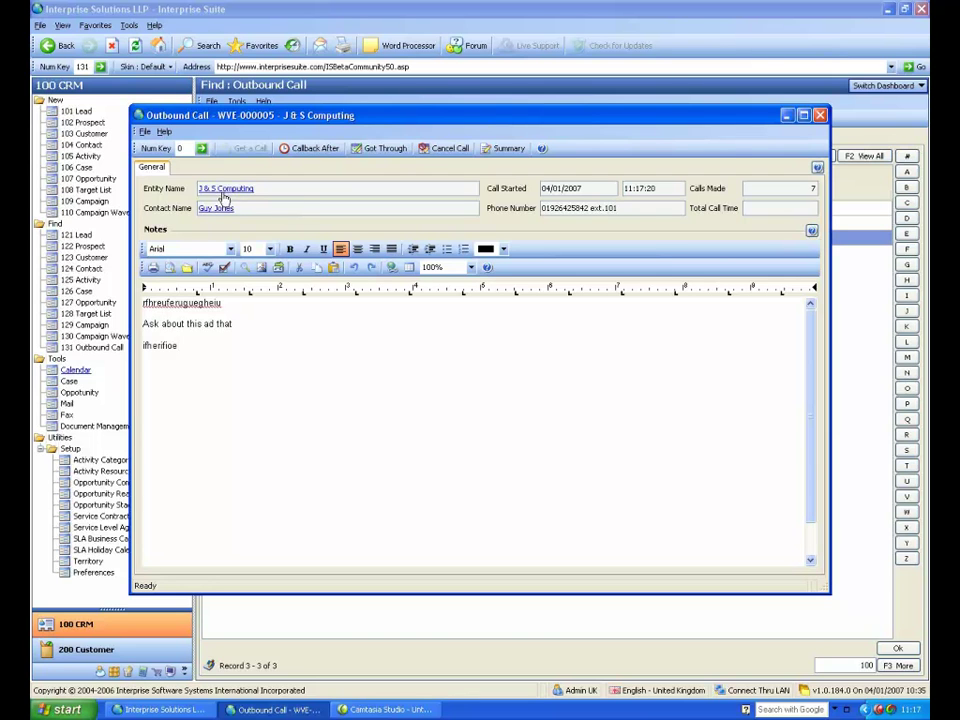
left_click(380, 148)
- Get another call, schedule its callback after 1 day at 11:47, and close the outbound call window
left_click(246, 148)
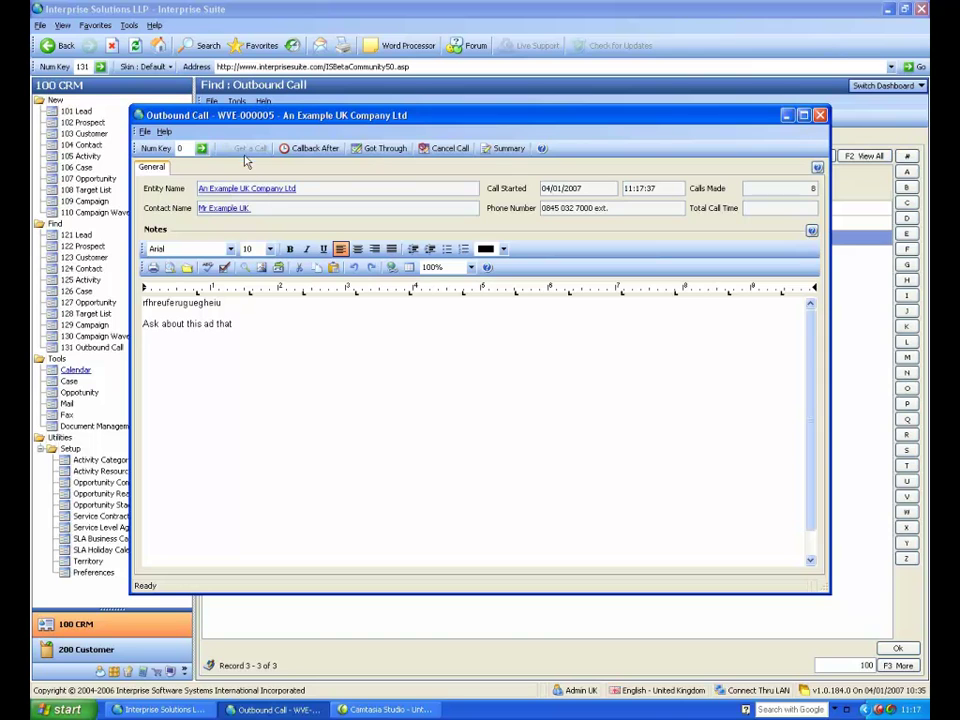
left_click(312, 150)
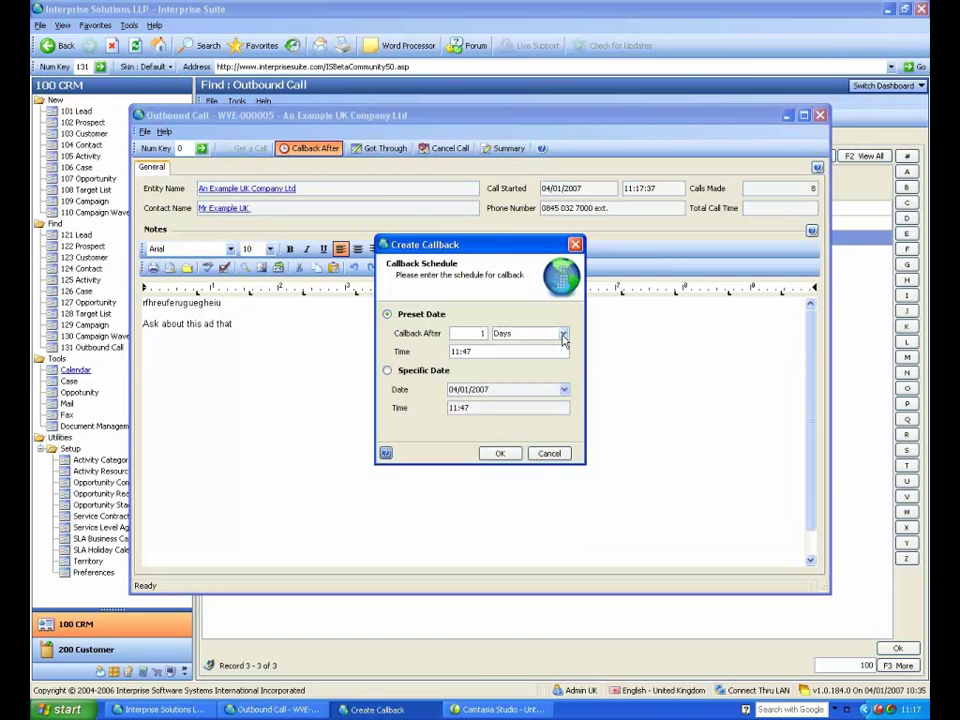
left_click(490, 456)
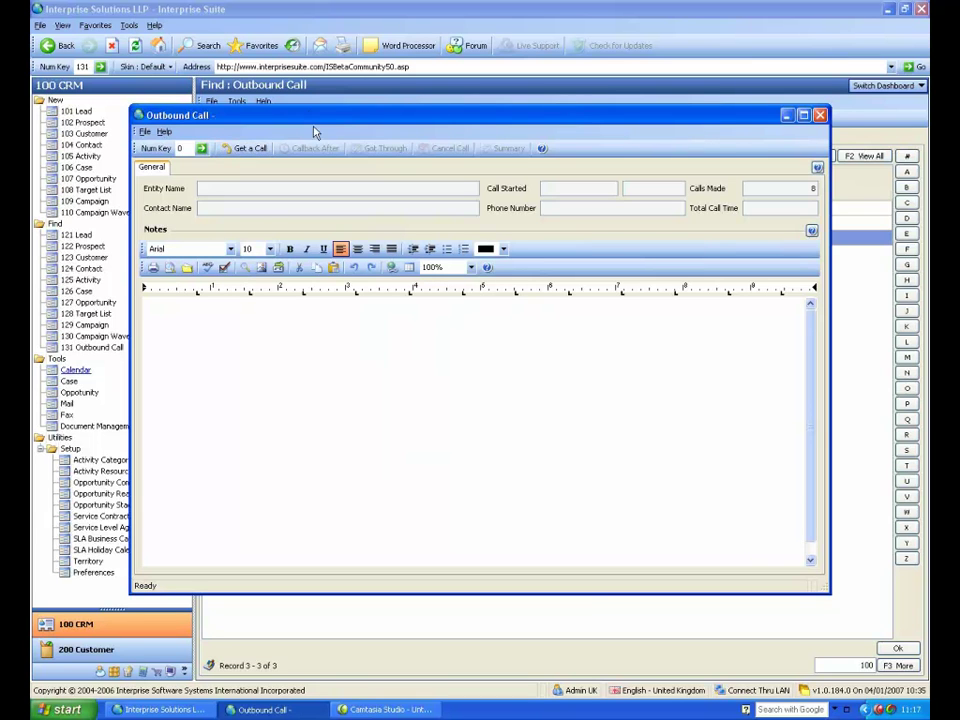
left_click(820, 116)
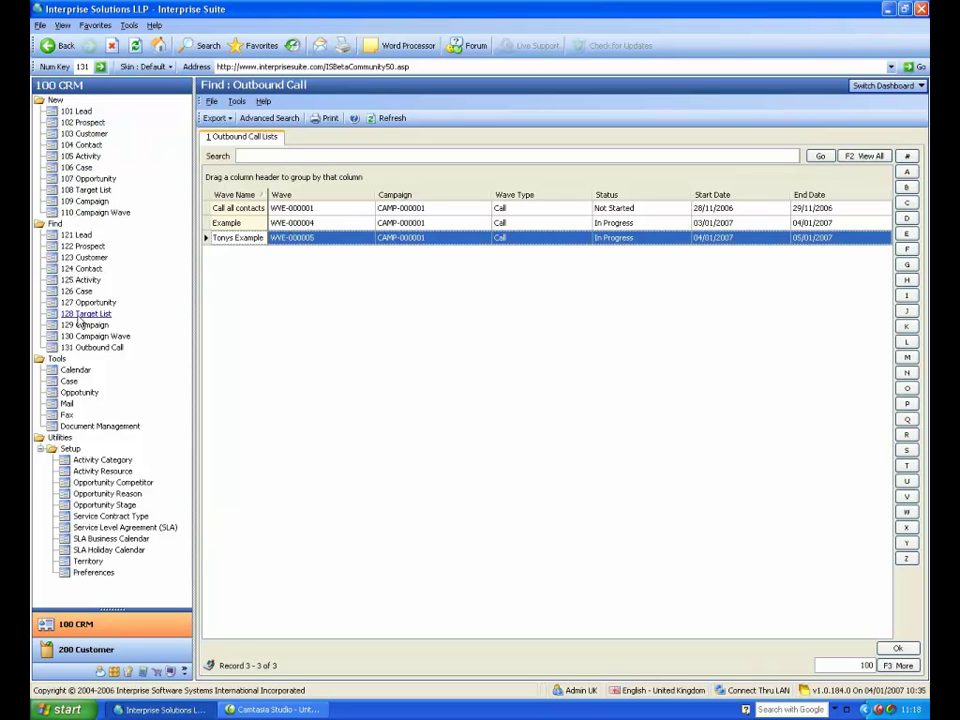
- Look at the Company Memos folder in the Document Management dashboard and at the available reports in the Report dashboard
left_click(862, 86)
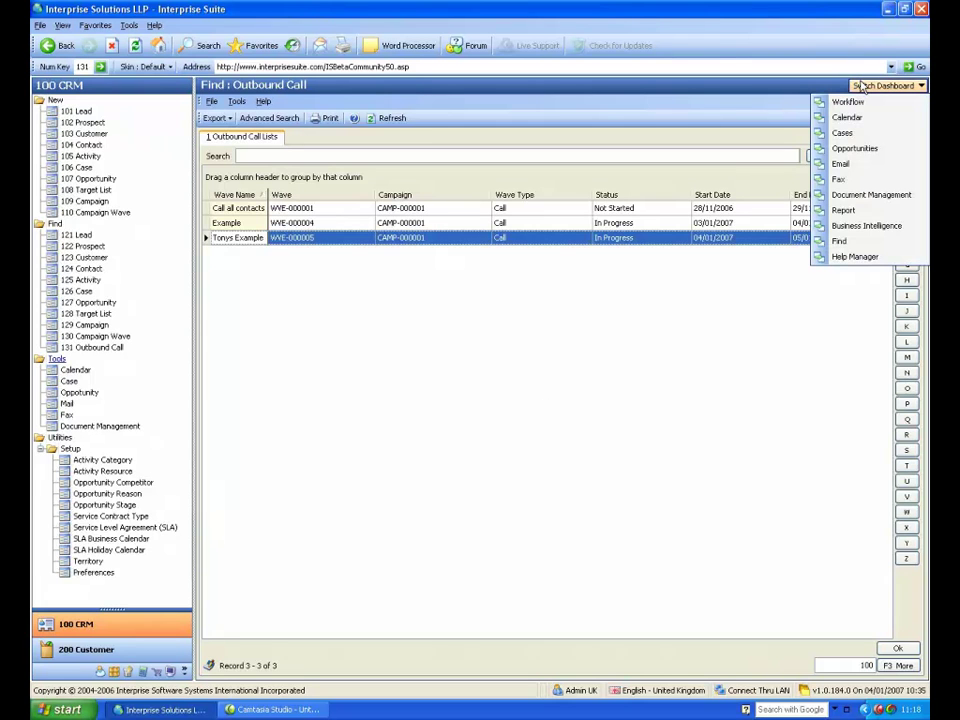
left_click(840, 198)
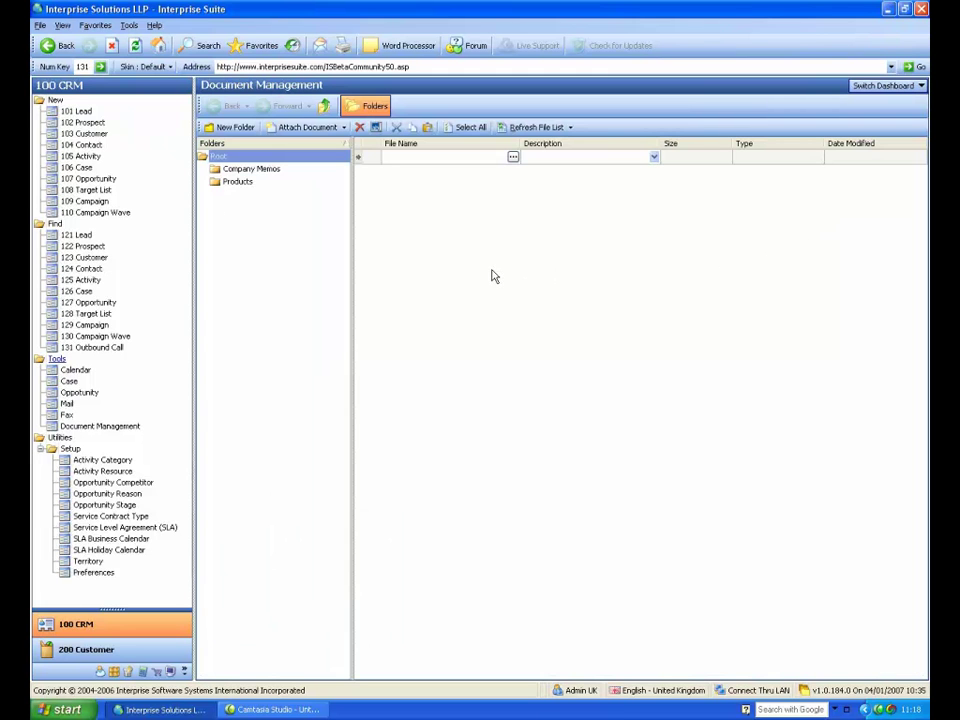
left_click(264, 176)
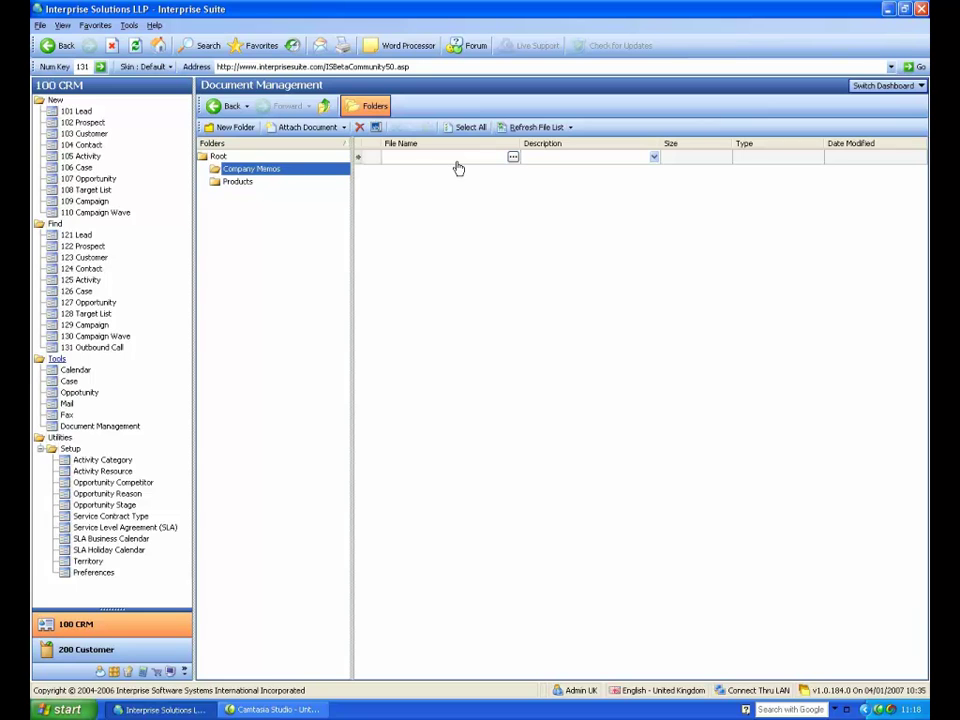
left_click(866, 88)
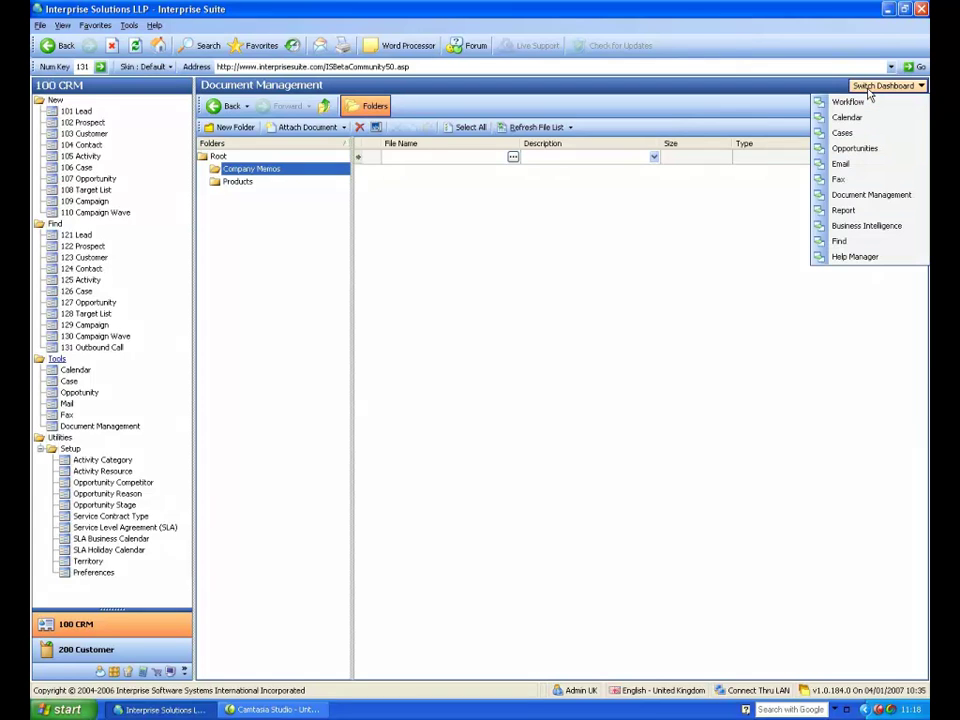
left_click(874, 212)
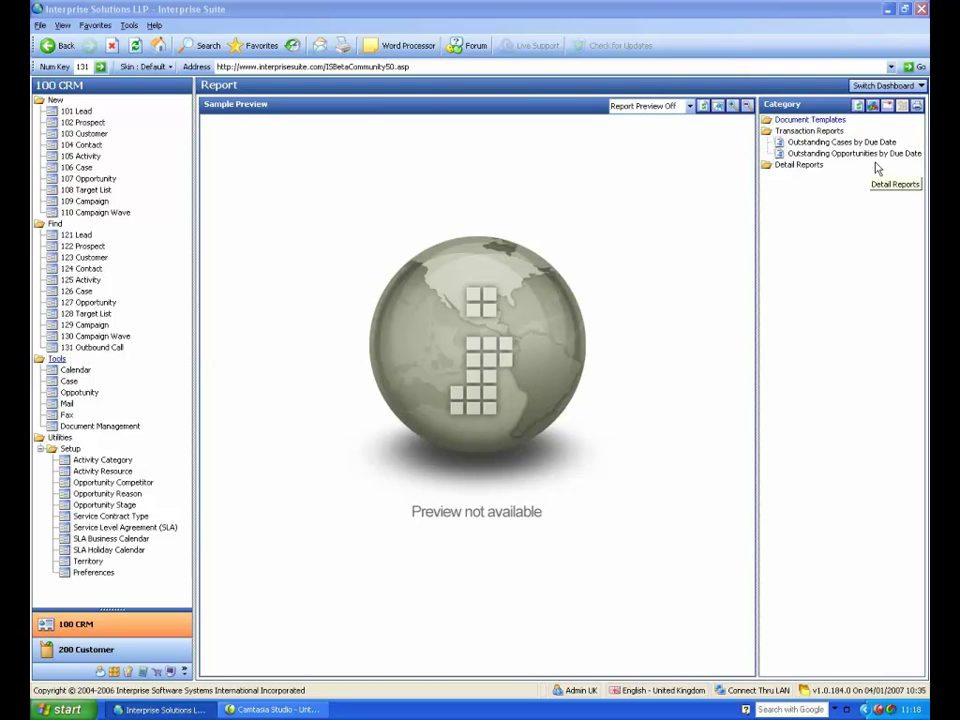
- Look over the Business Intelligence dashboard's case and opportunity charts, and switch to the Workflow dashboard
left_click(873, 87)
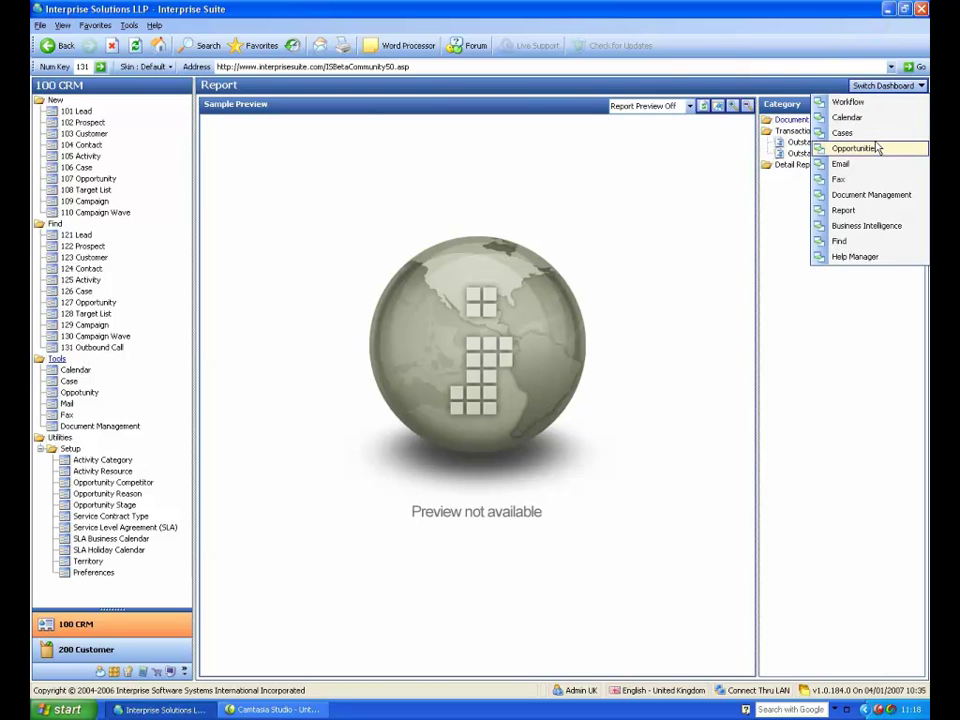
left_click(865, 227)
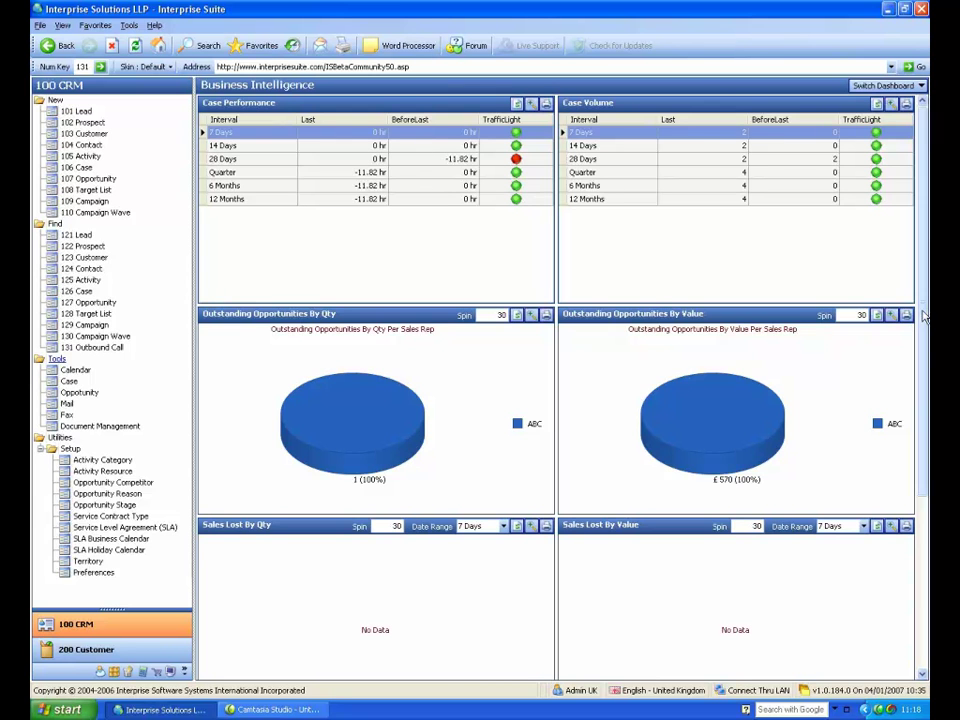
scroll(321, 347, "down", 2)
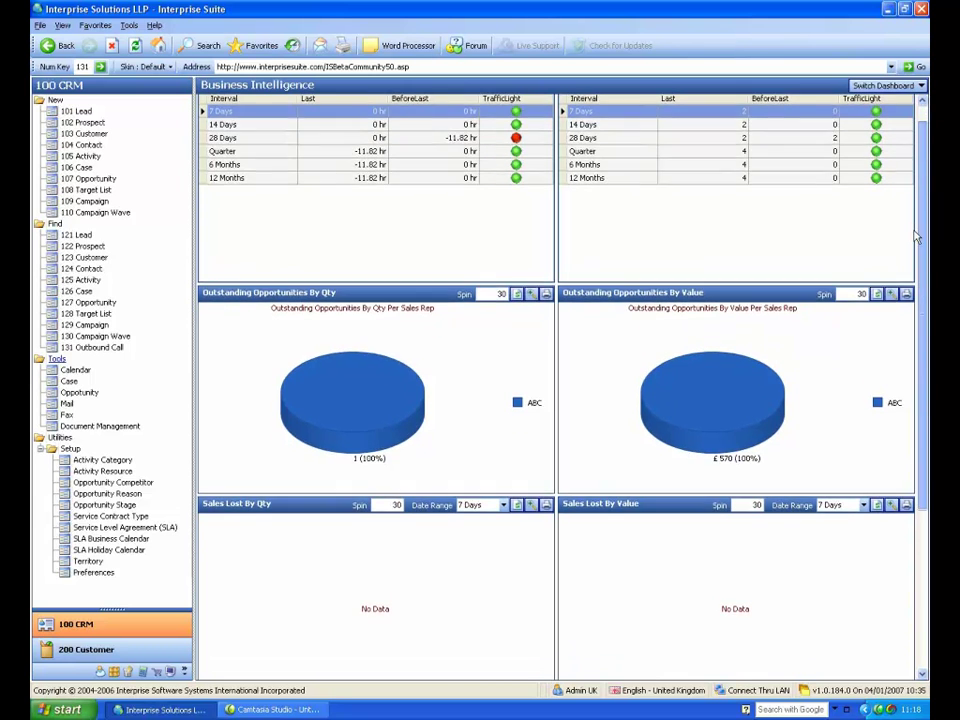
left_click_drag(924, 262, 924, 173)
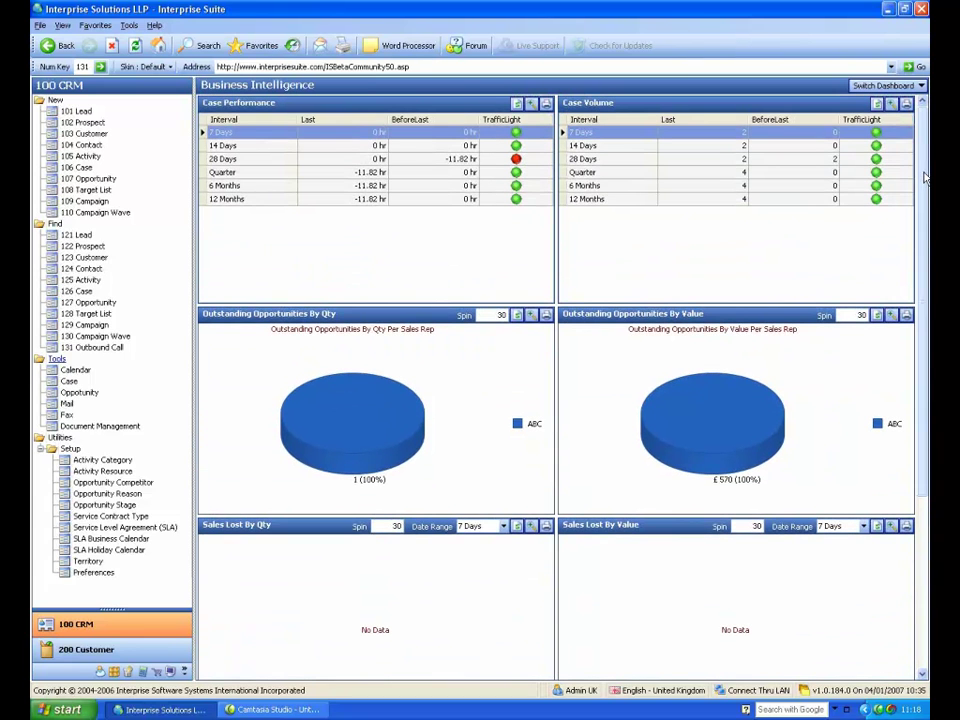
left_click(885, 85)
left_click(857, 100)
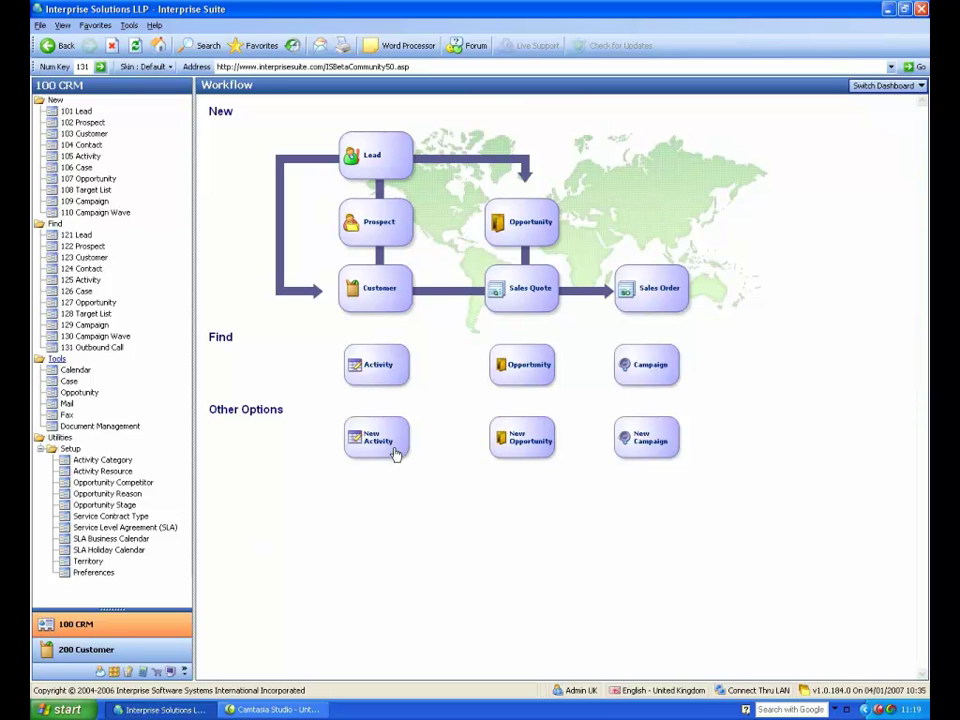
- Find the existing customers and open the An Example Lead Company record
left_click(85, 258)
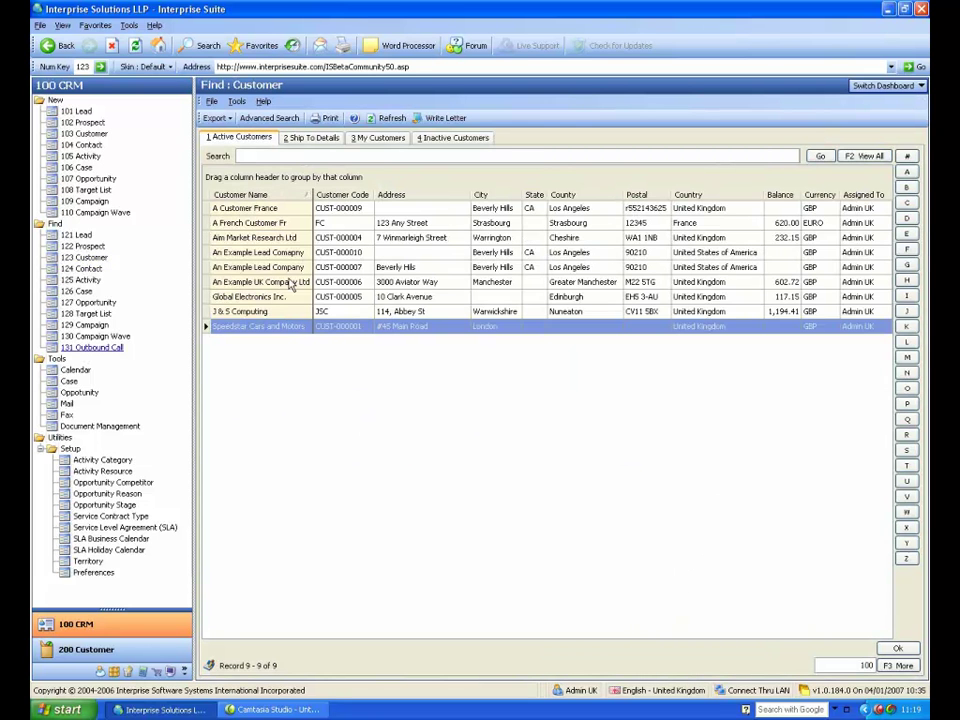
double_click(284, 270)
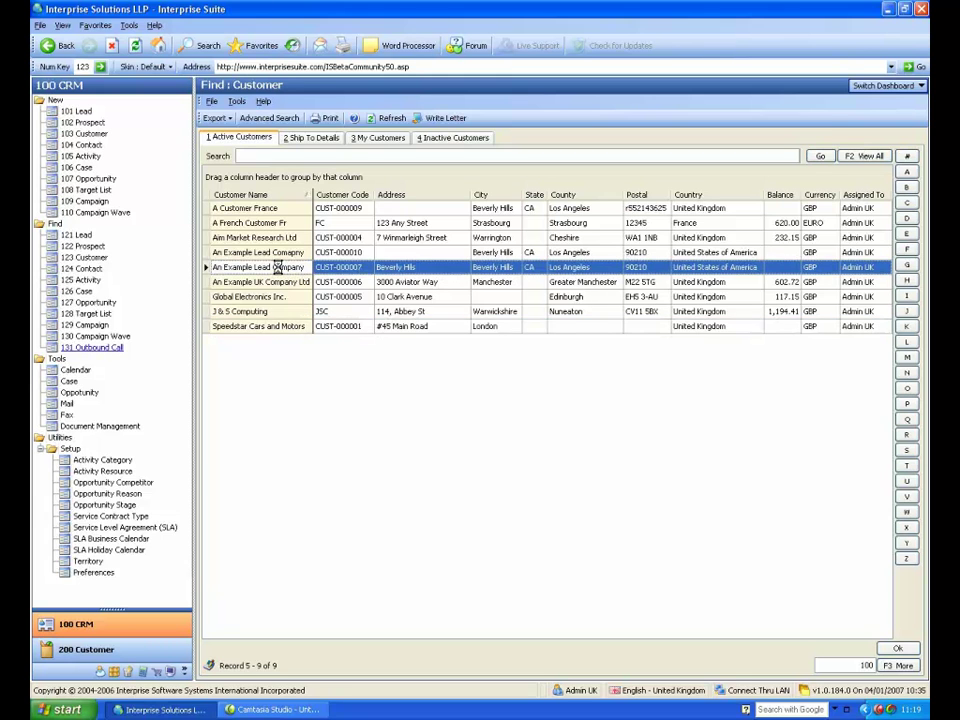
left_click_drag(310, 119, 371, 123)
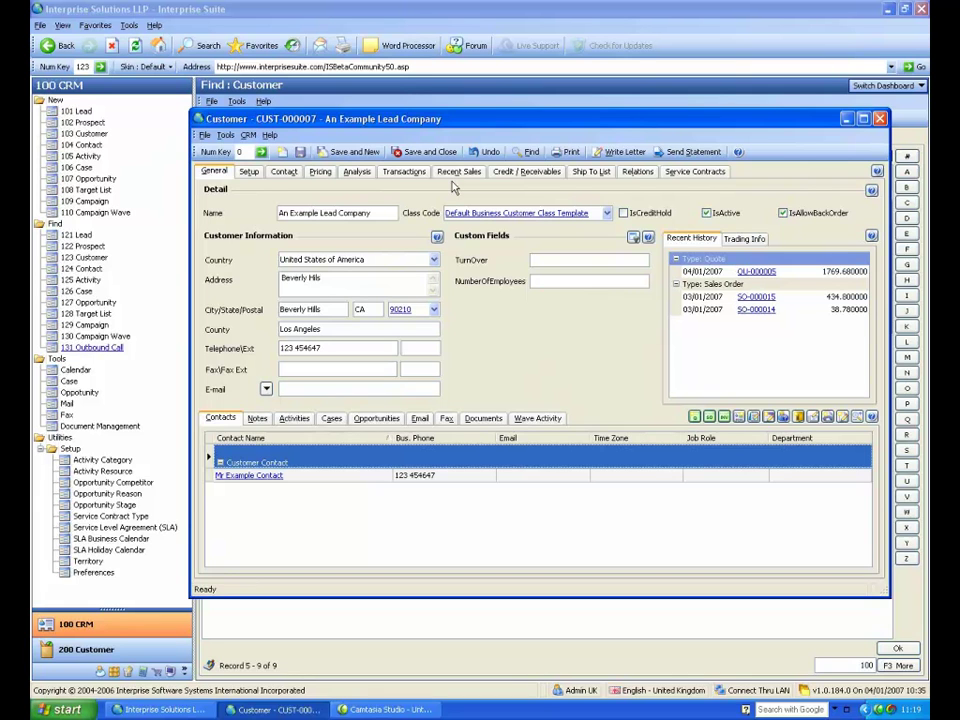
- Examine the customer's notes, its activities in month, list and enlarged views, and its cases
left_click(258, 418)
left_click(292, 420)
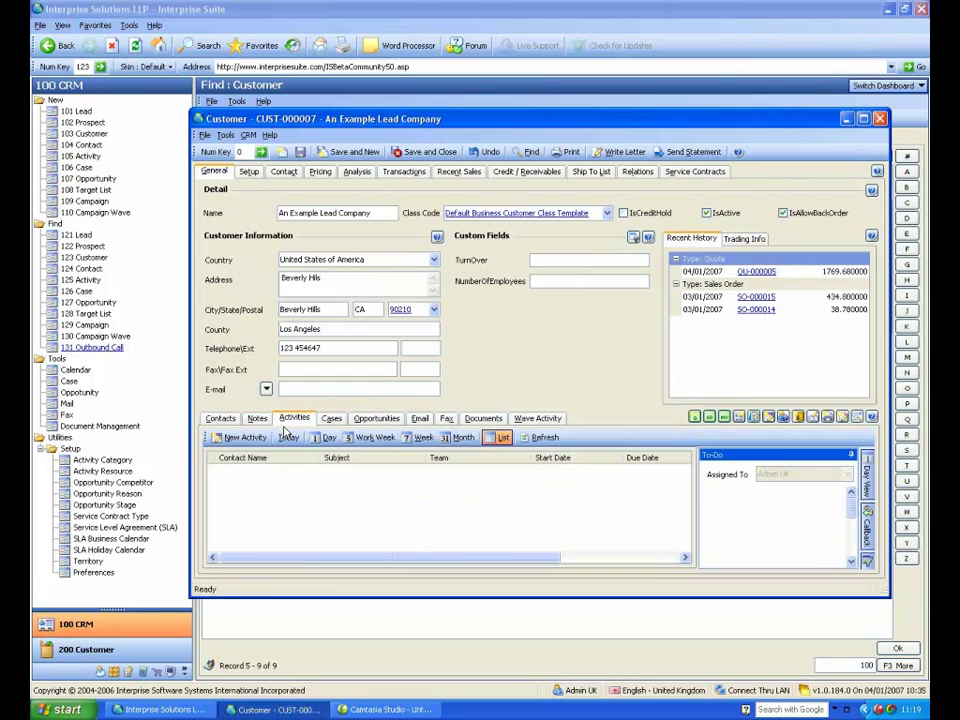
left_click(460, 437)
left_click(500, 437)
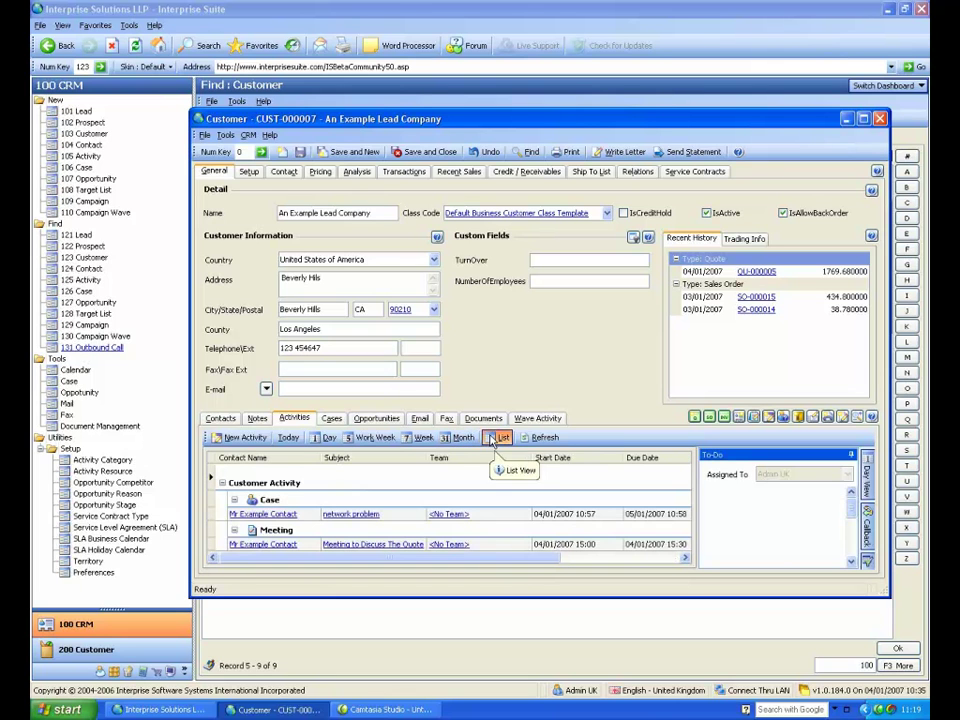
left_click(857, 417)
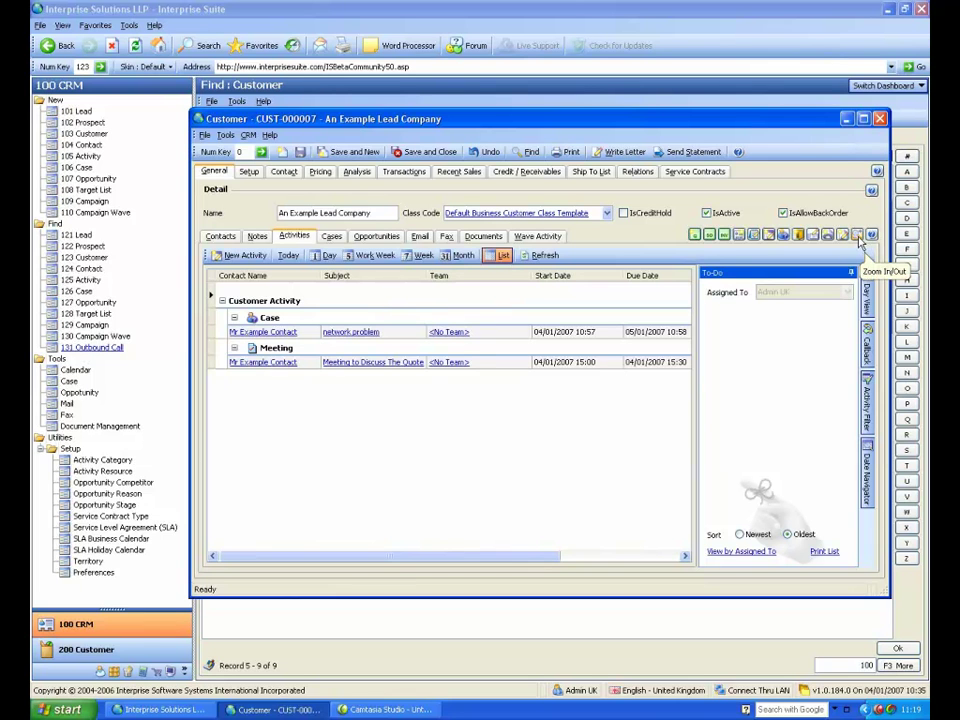
left_click(857, 235)
left_click(331, 420)
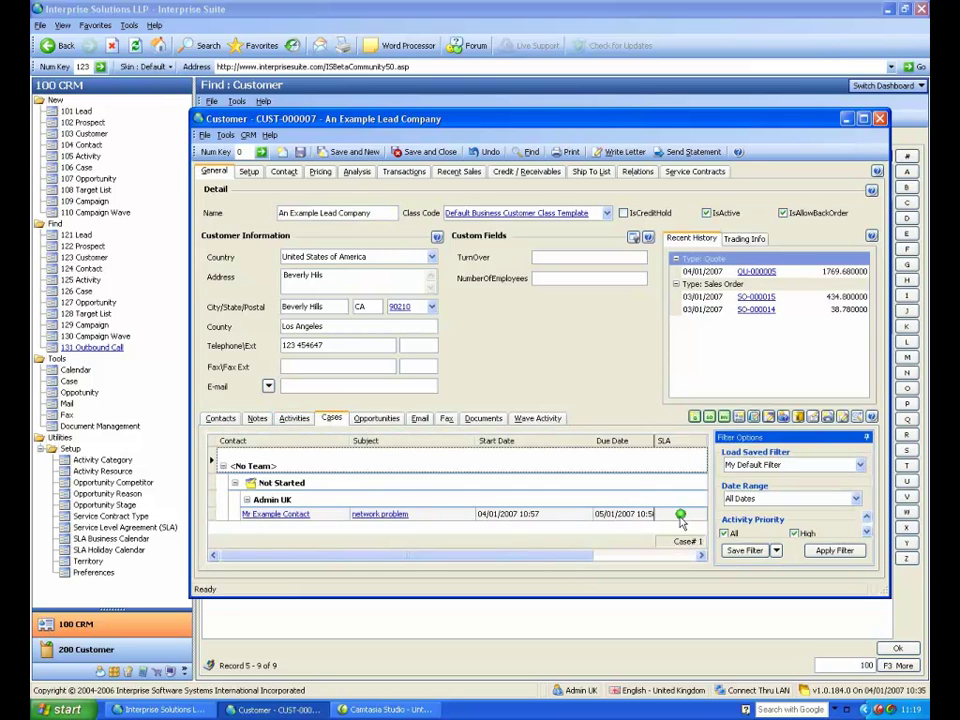
- Look through the customer's opportunities, email folders, documents and campaign wave activity
left_click(370, 419)
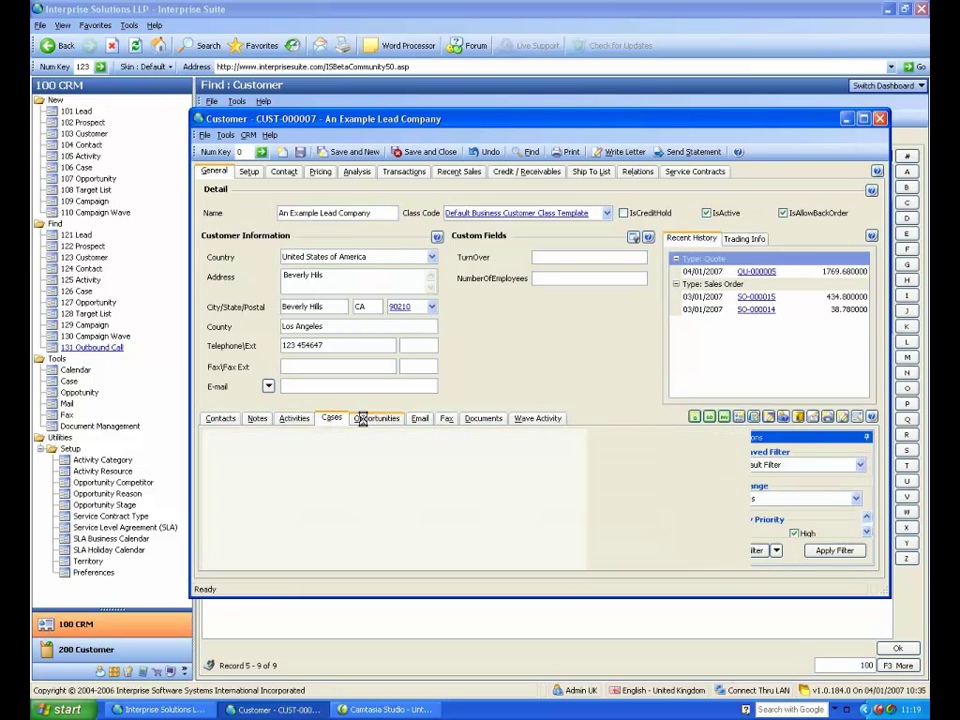
left_click(420, 419)
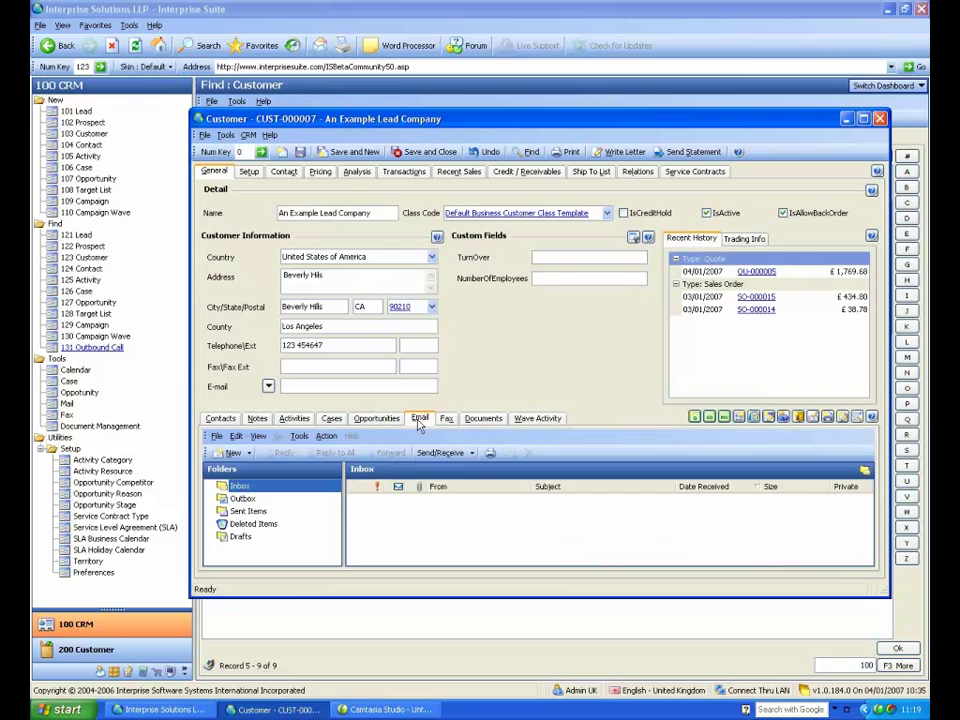
left_click(483, 419)
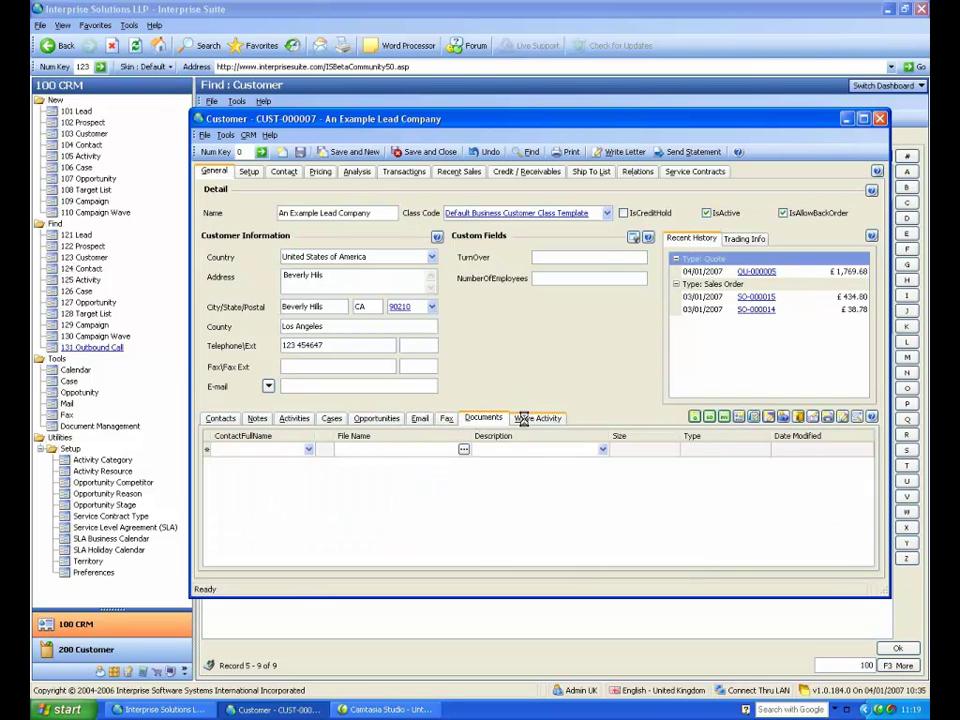
left_click(522, 420)
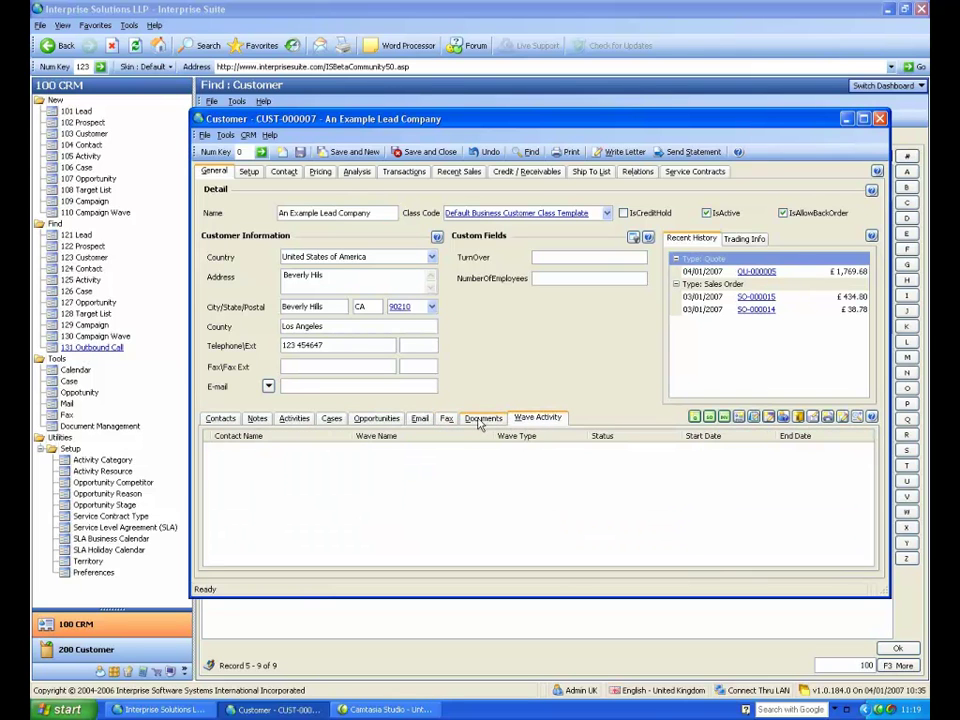
left_click(477, 421)
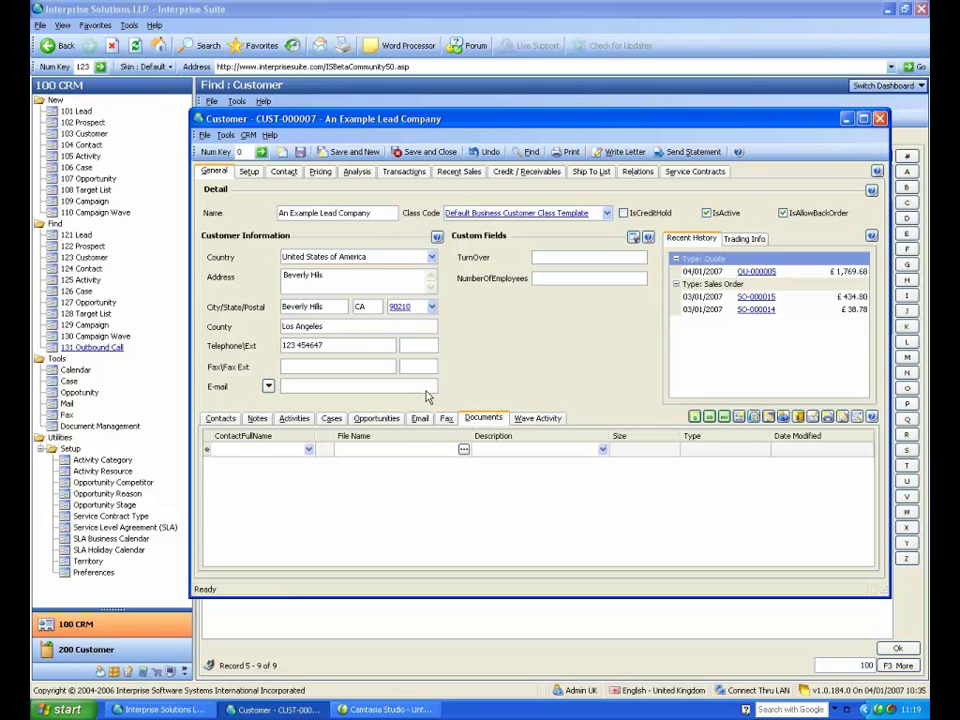
- Review the customer's contact list and the contact's full details, and check the customer's trading information
left_click(219, 418)
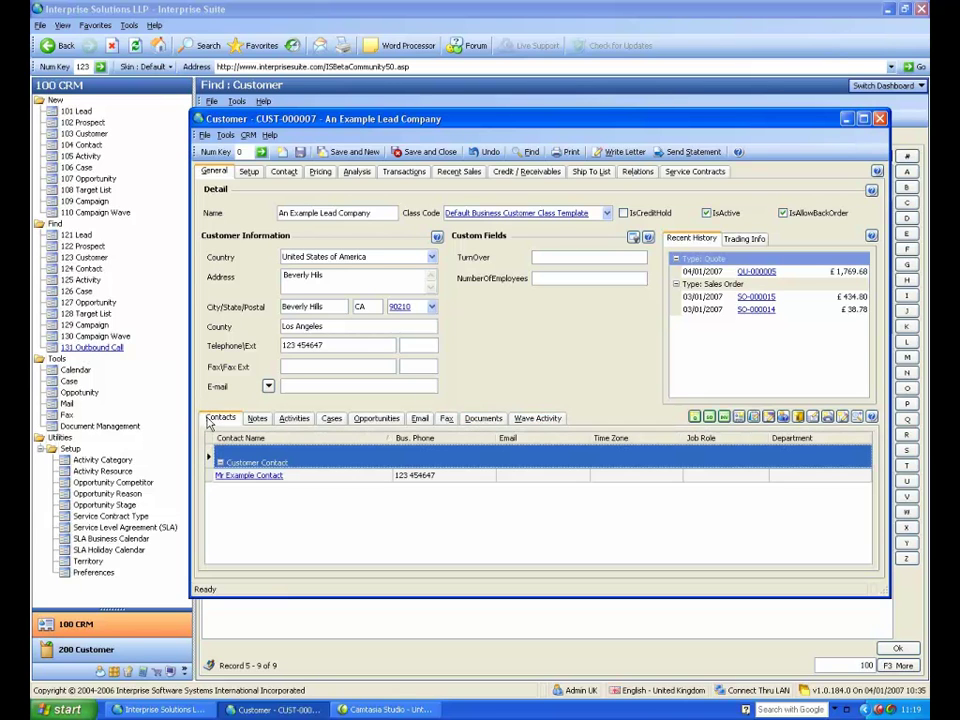
left_click(284, 172)
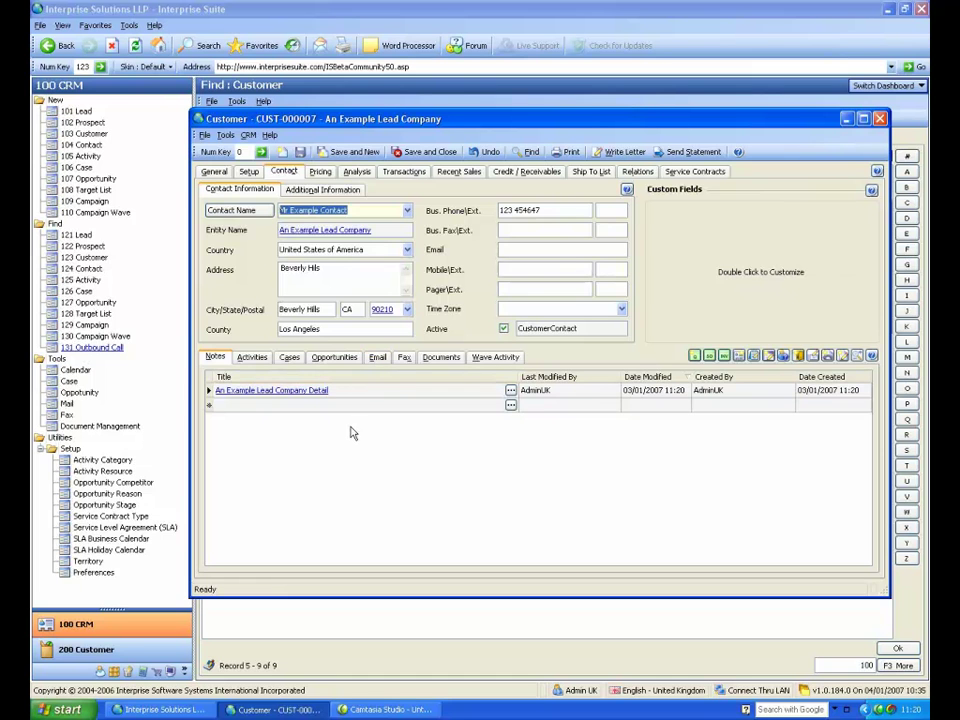
left_click(213, 171)
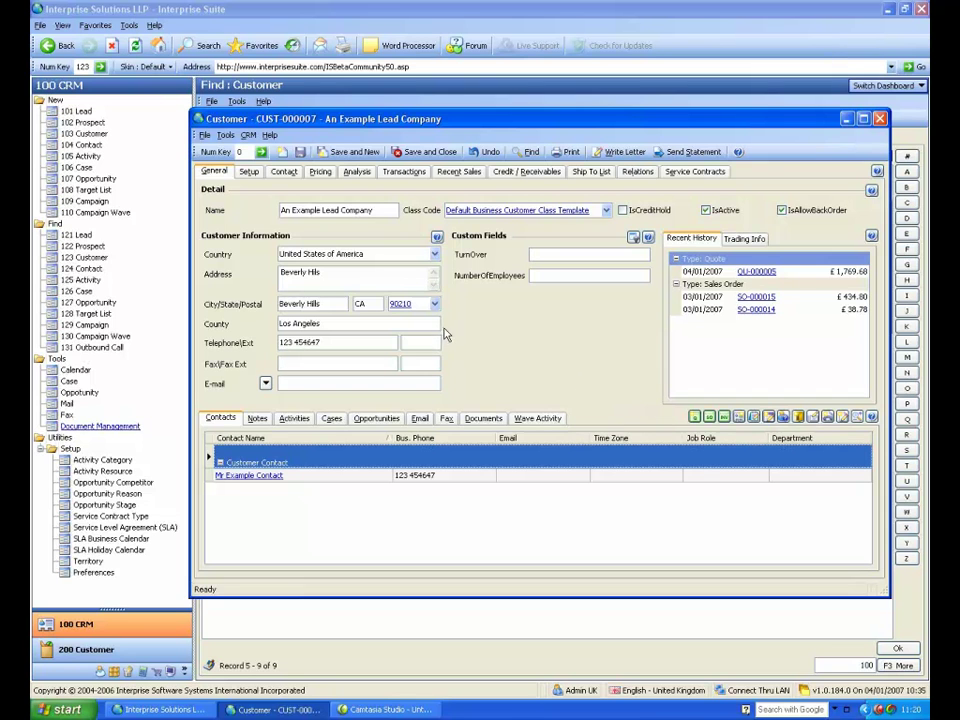
left_click(741, 241)
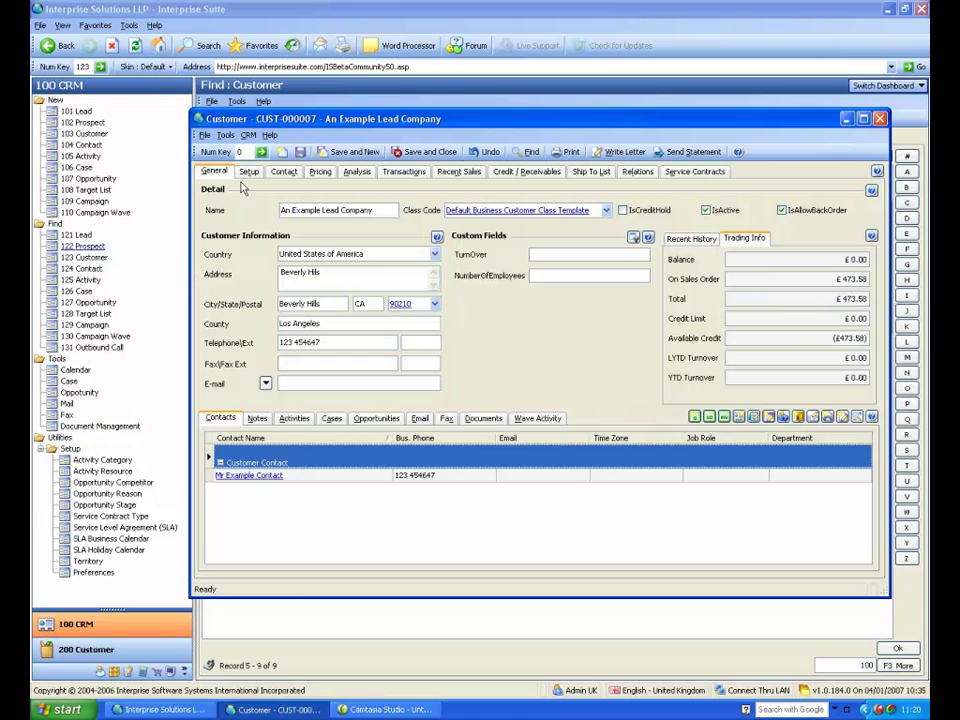